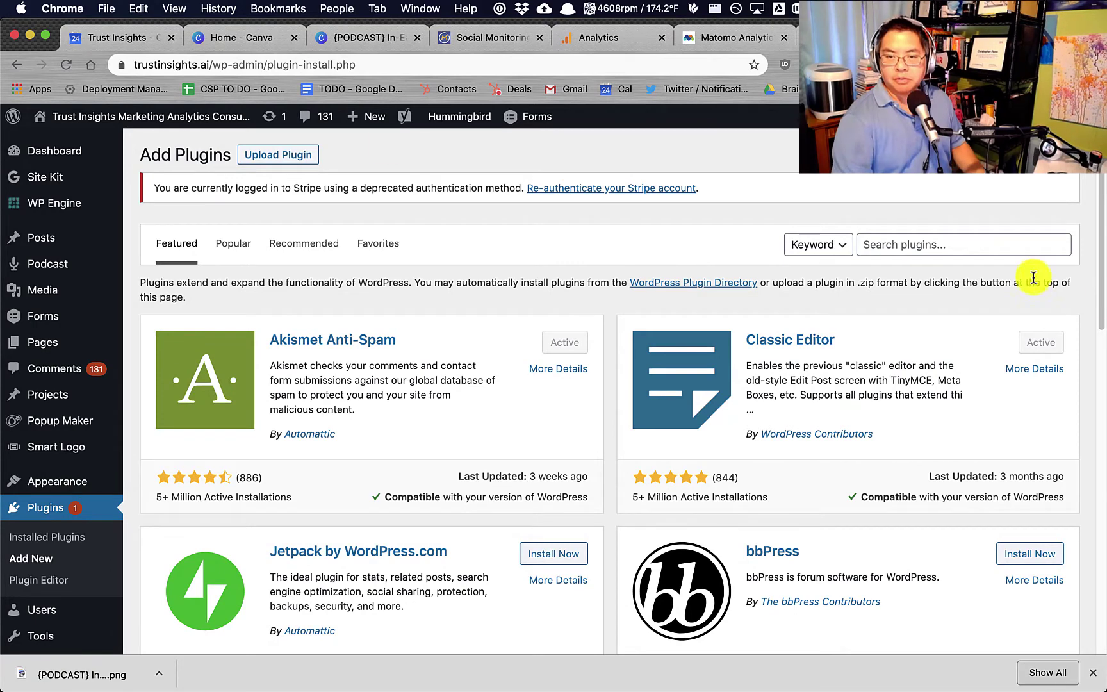
# Search the WordPress plugin directory for matomo.
pyautogui.click(922, 247)
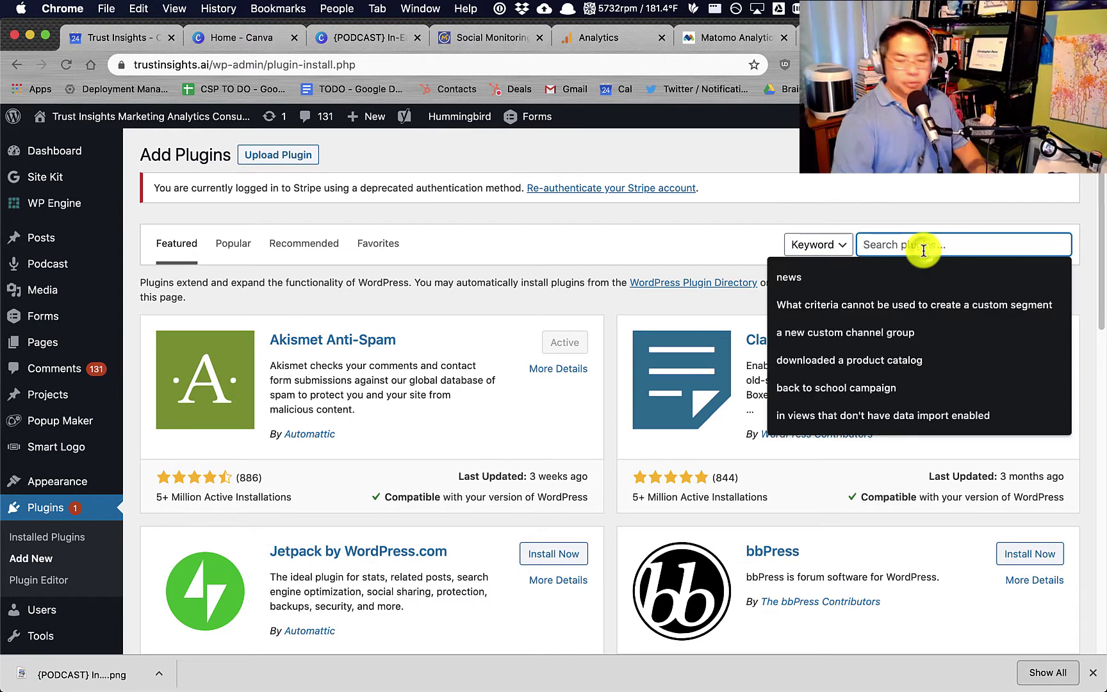
pyautogui.write('matomo')
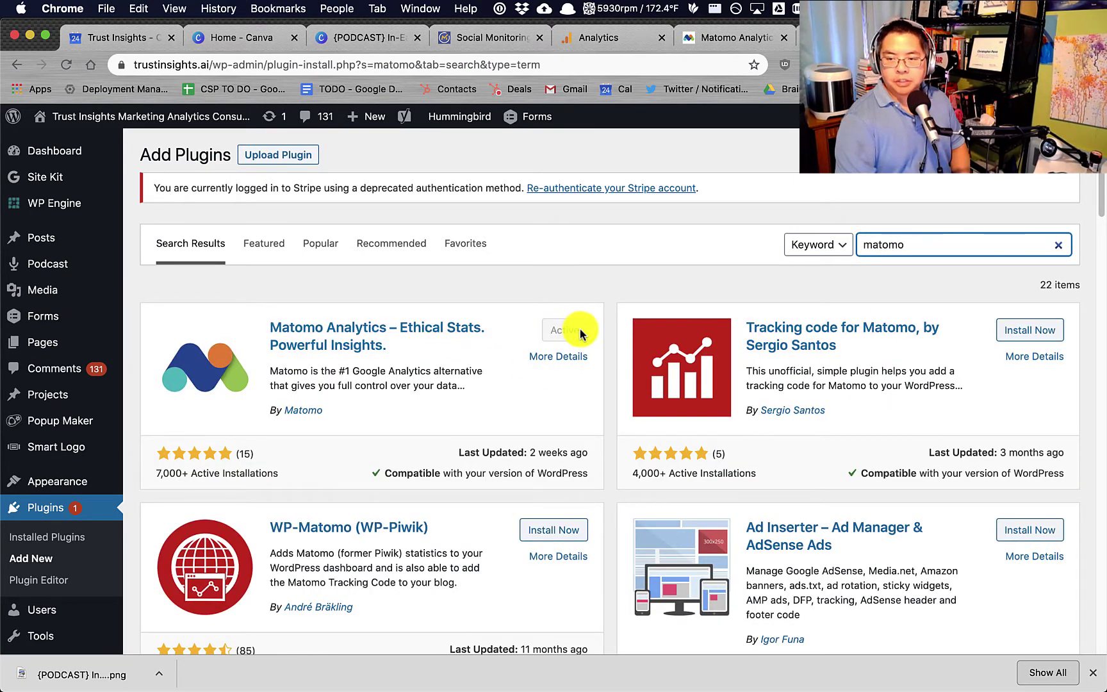
pyautogui.scroll(-5, 70, 514)
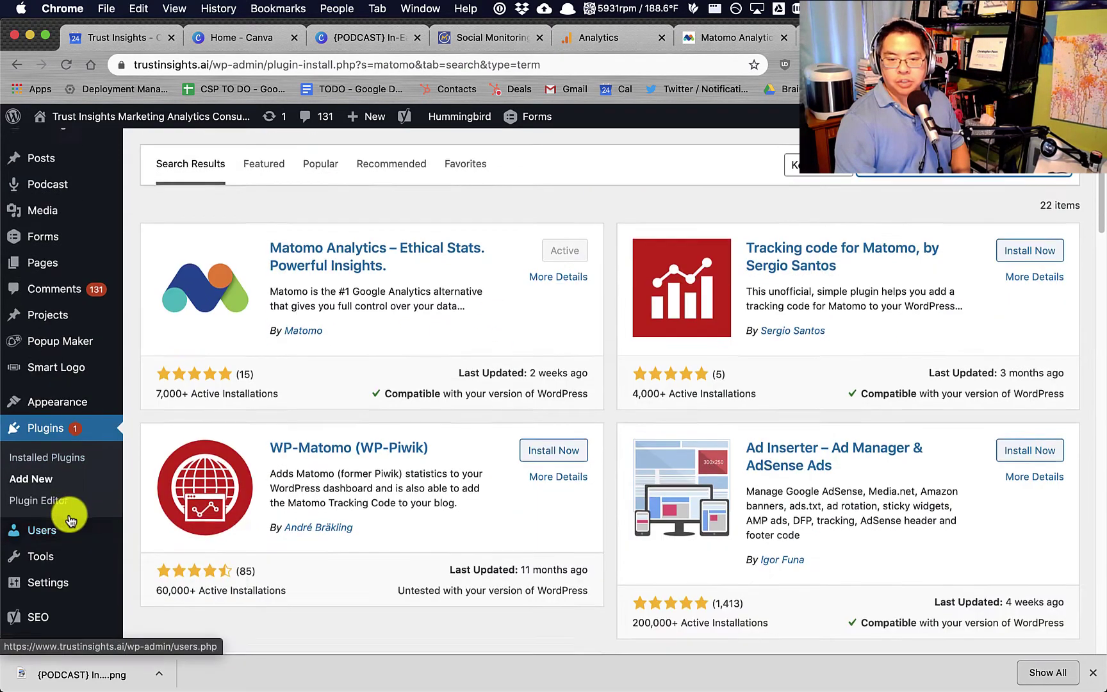
# Open the settings page of the Matomo Analytics plugin.
pyautogui.scroll(-2, 71, 519)
pyautogui.moveTo(70, 481)
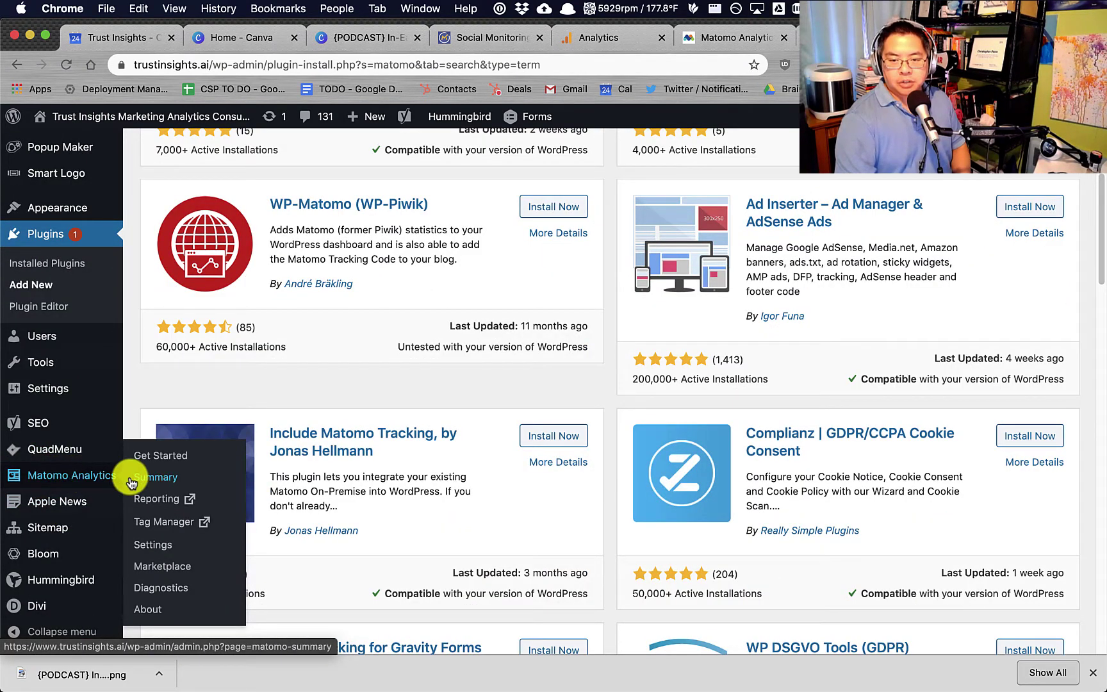
pyautogui.click(168, 544)
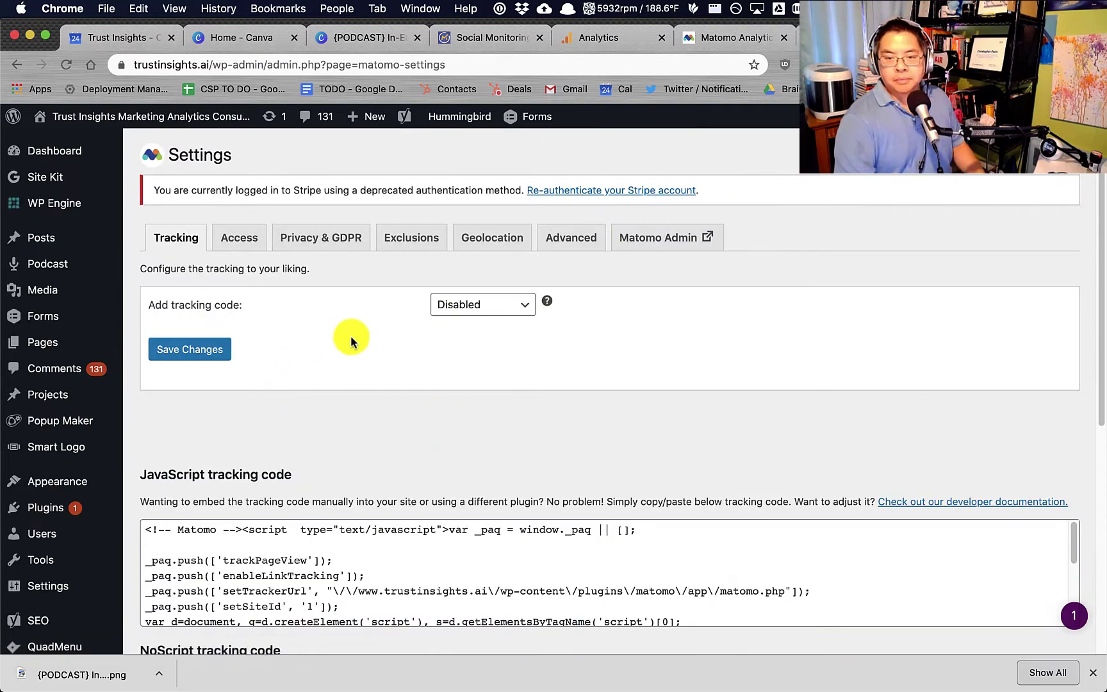
# Set the Matomo tracking code option to Default tracking.
pyautogui.scroll(-1, 351, 335)
pyautogui.click(456, 272)
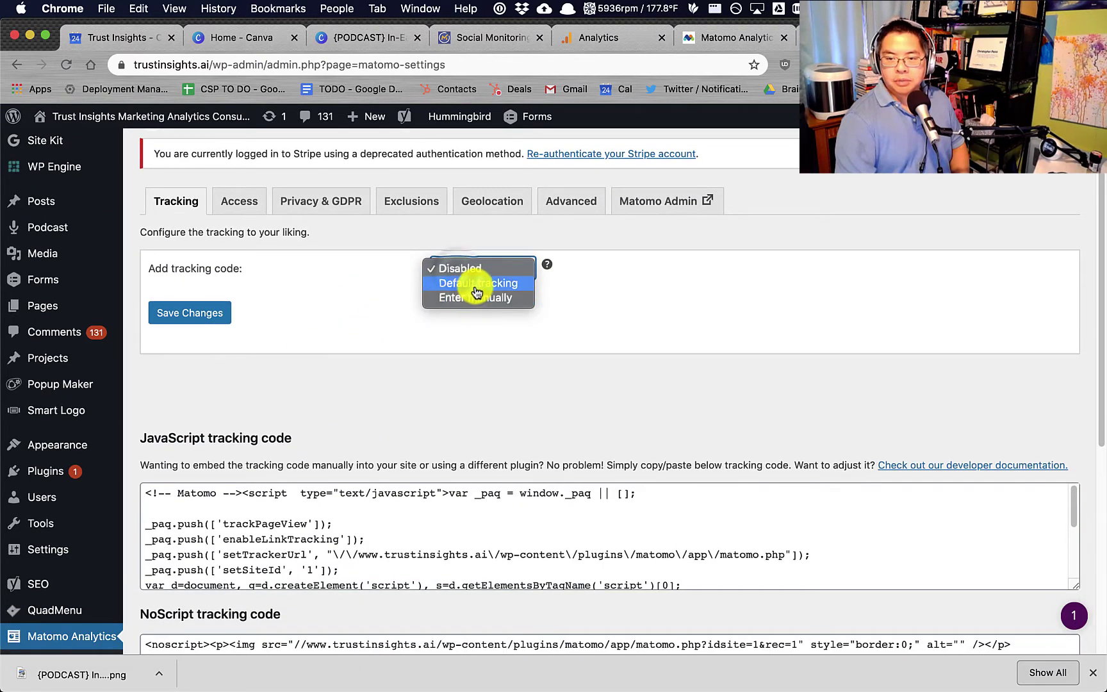
pyautogui.click(475, 286)
# Show the help for the JavaScript code position and enable the Add <noscript> option.
pyautogui.scroll(-4, 314, 339)
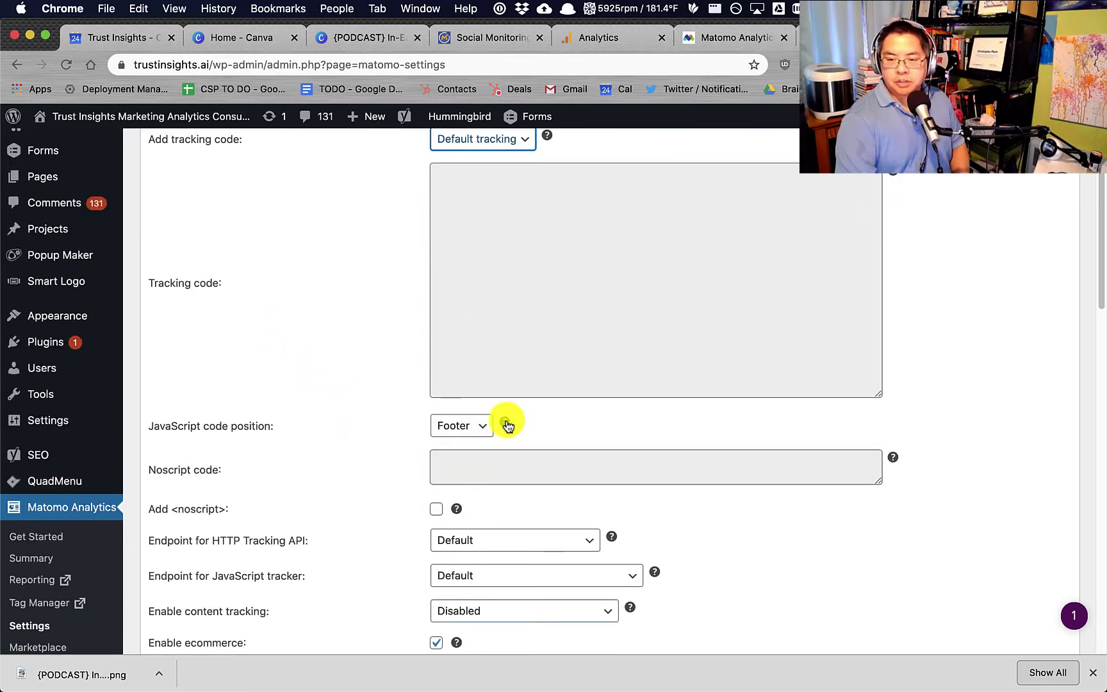
pyautogui.click(506, 424)
pyautogui.scroll(-3, 249, 455)
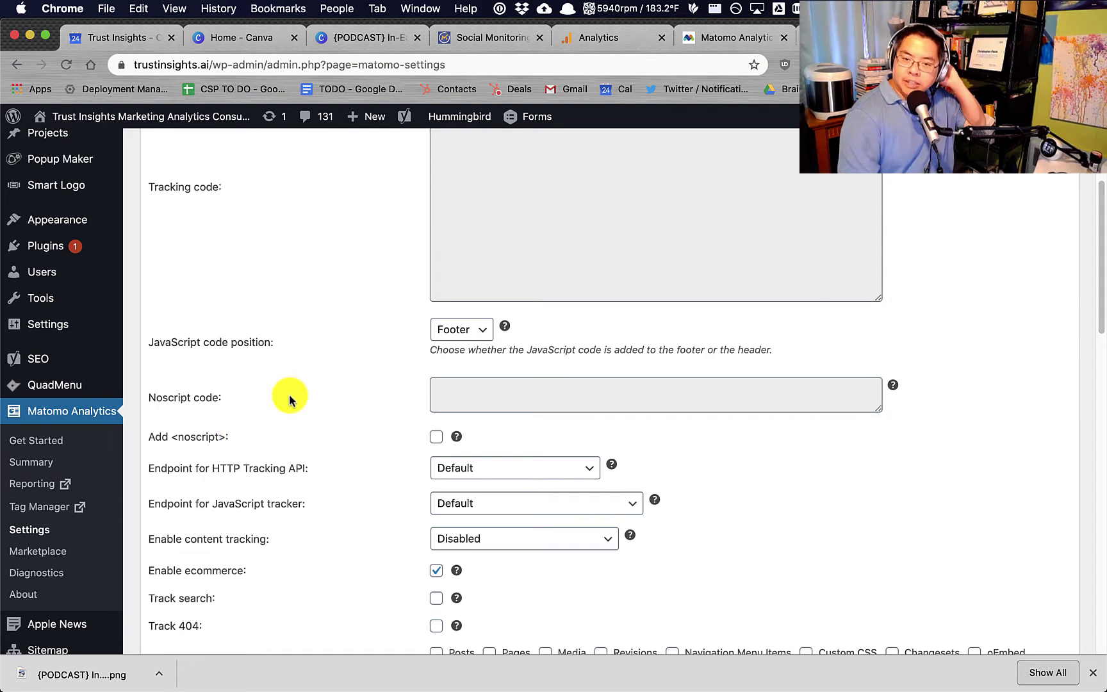
pyautogui.click(437, 440)
# Set content tracking to Track only visible content blocks.
pyautogui.scroll(-4, 282, 461)
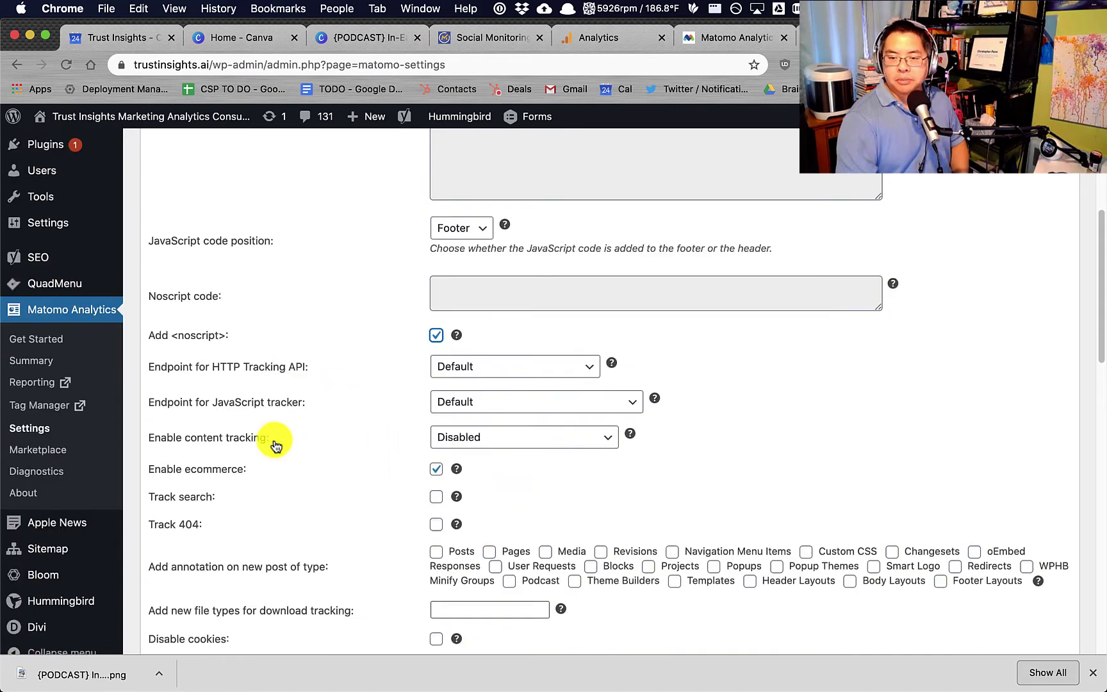
pyautogui.scroll(-2, 230, 461)
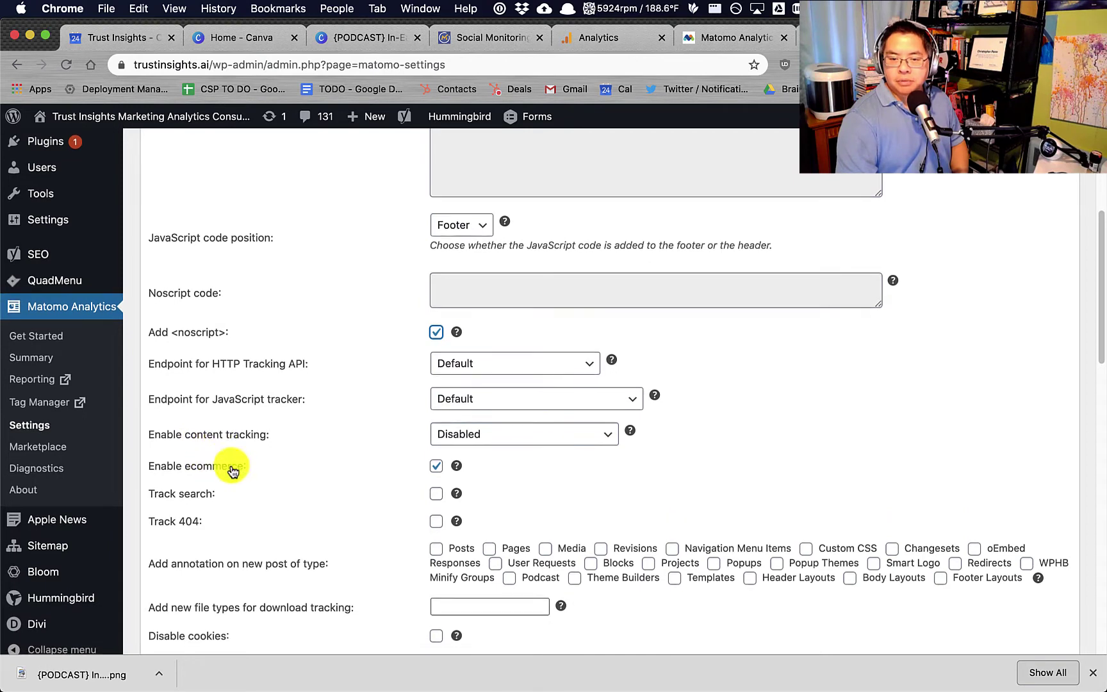
pyautogui.click(460, 415)
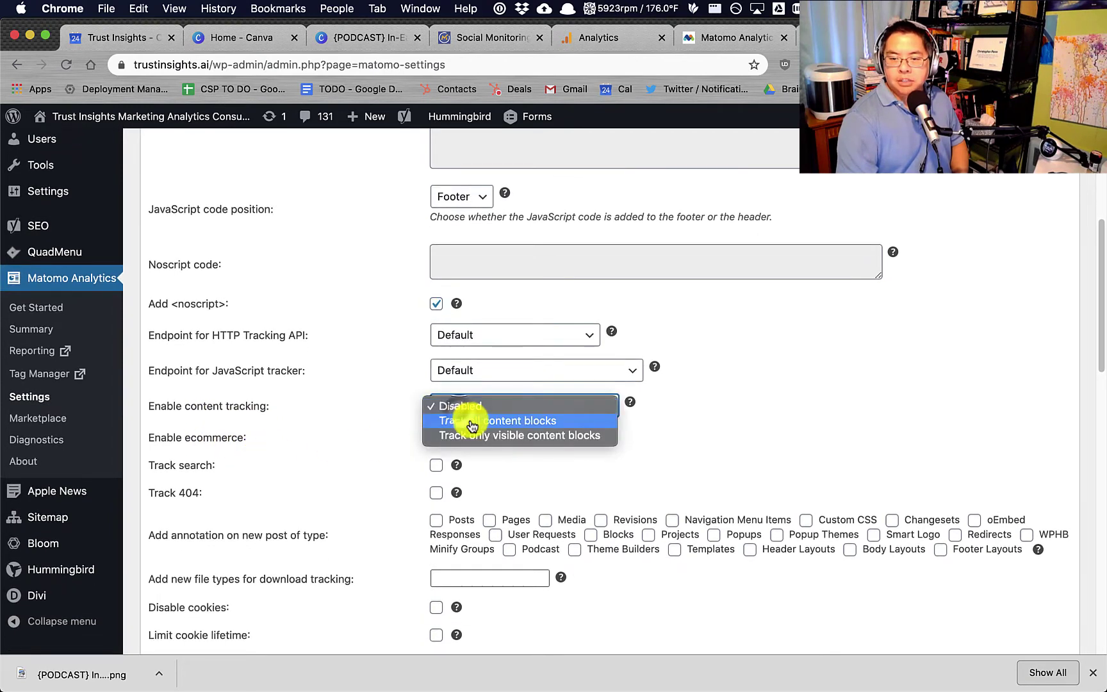
pyautogui.click(464, 435)
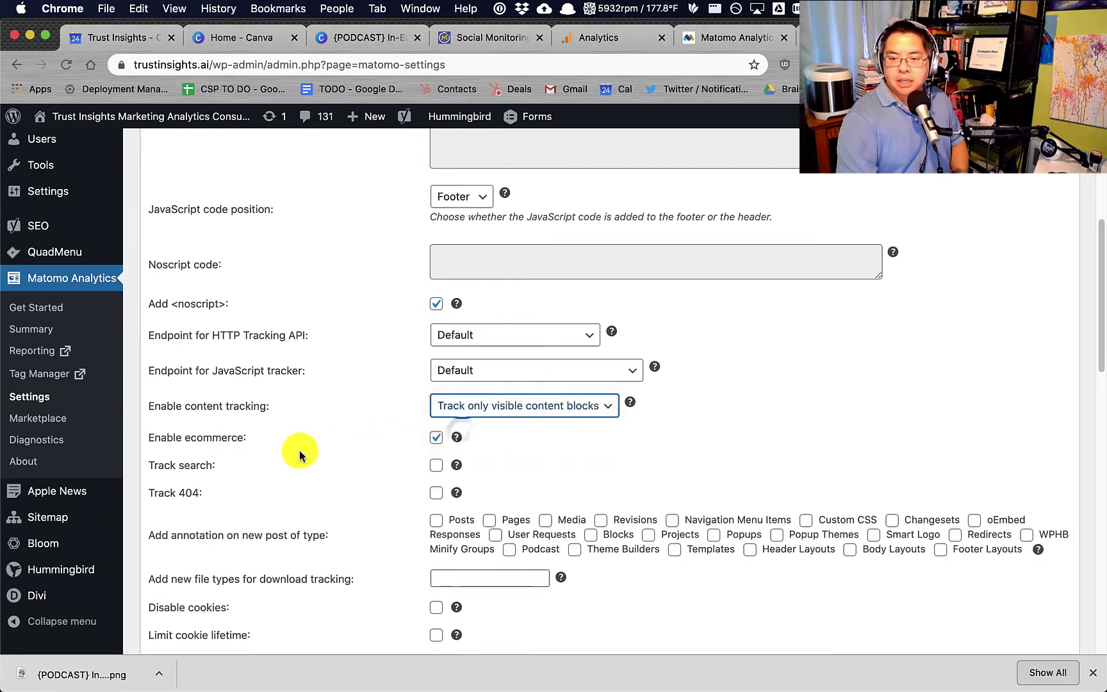
# Enable tracking of site searches and 404 pages in the Matomo tracking settings.
pyautogui.scroll(-1, 313, 448)
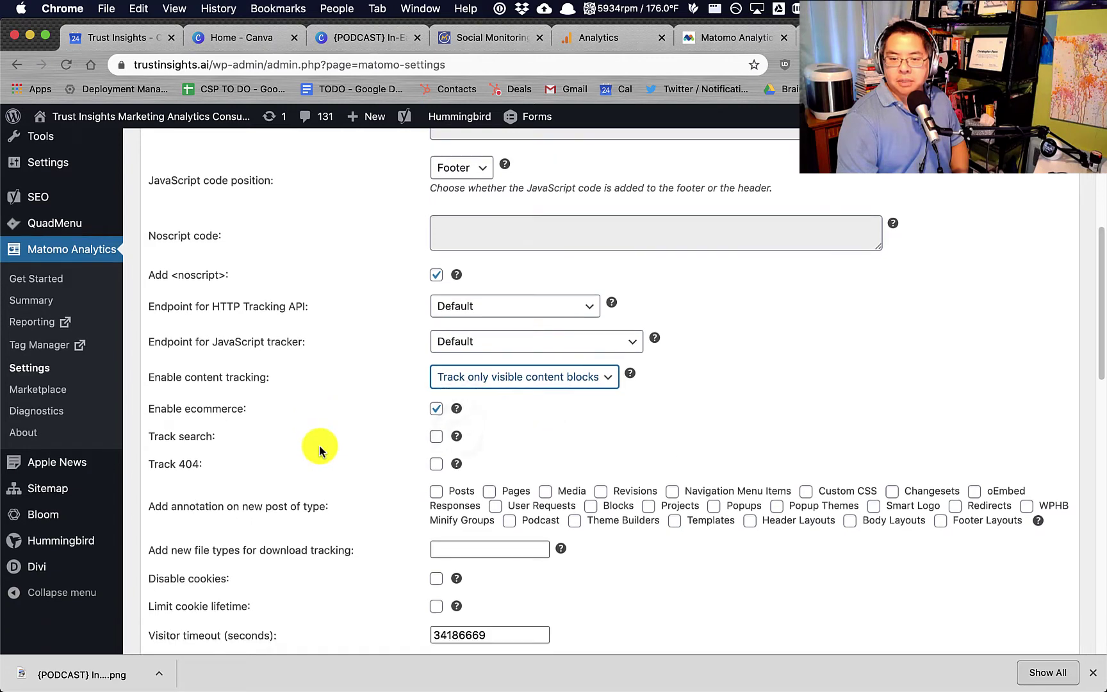
pyautogui.click(436, 436)
pyautogui.click(435, 464)
# Enable the tracking of subdomains in the same website.
pyautogui.scroll(-4, 320, 502)
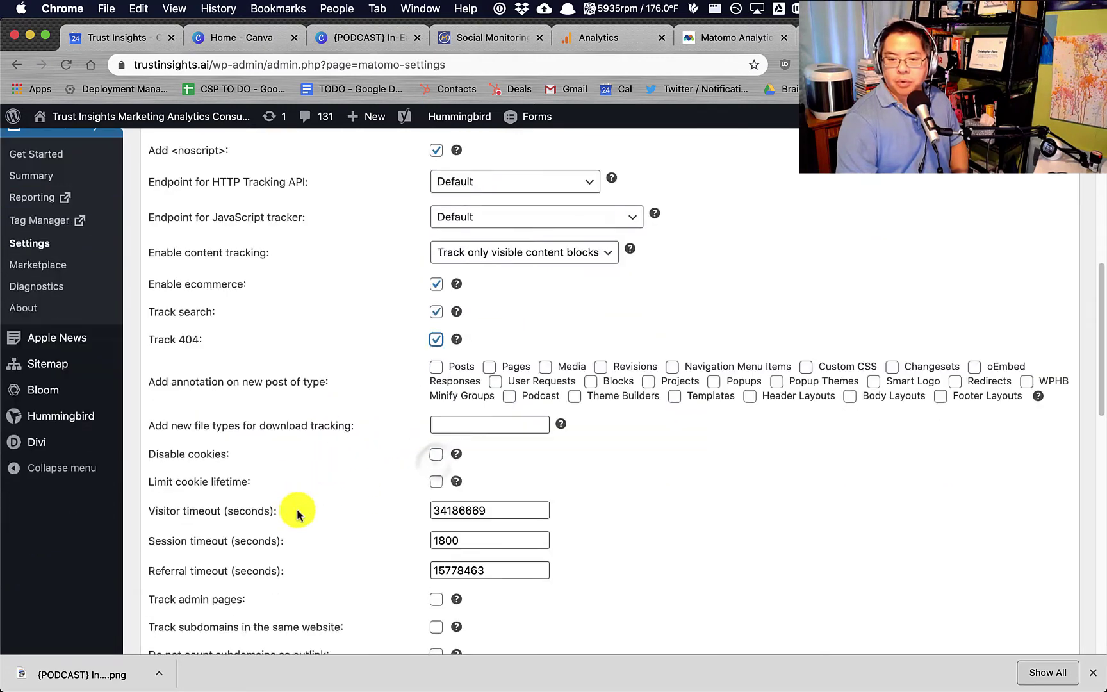
pyautogui.scroll(-2, 288, 461)
pyautogui.scroll(-1, 266, 451)
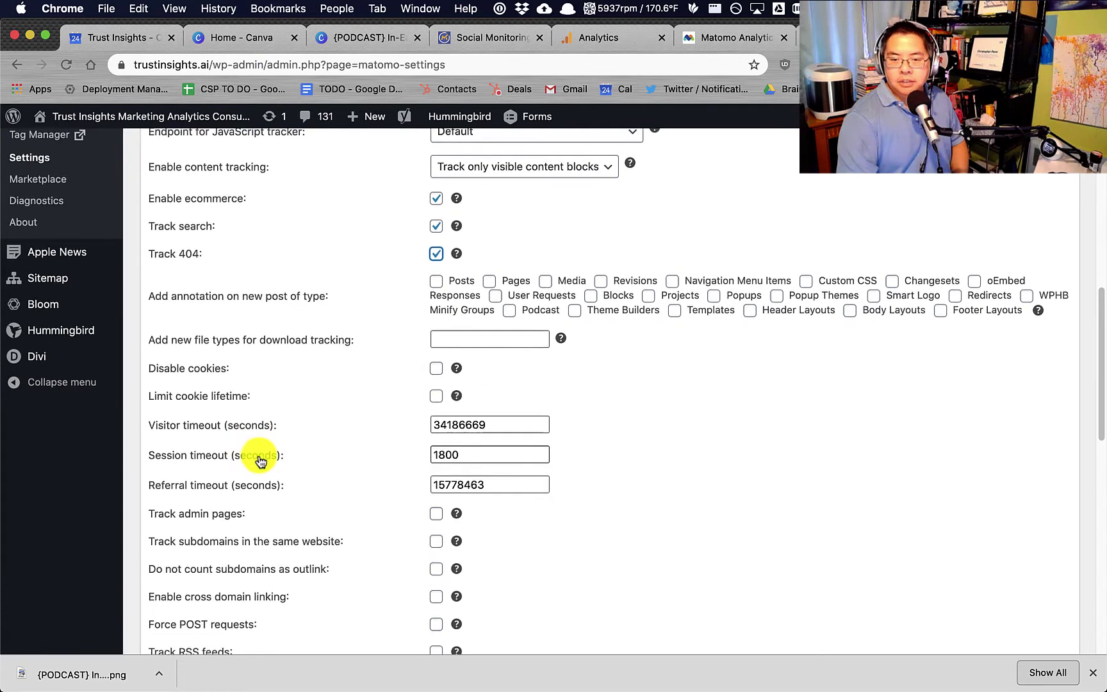
pyautogui.scroll(-1, 256, 442)
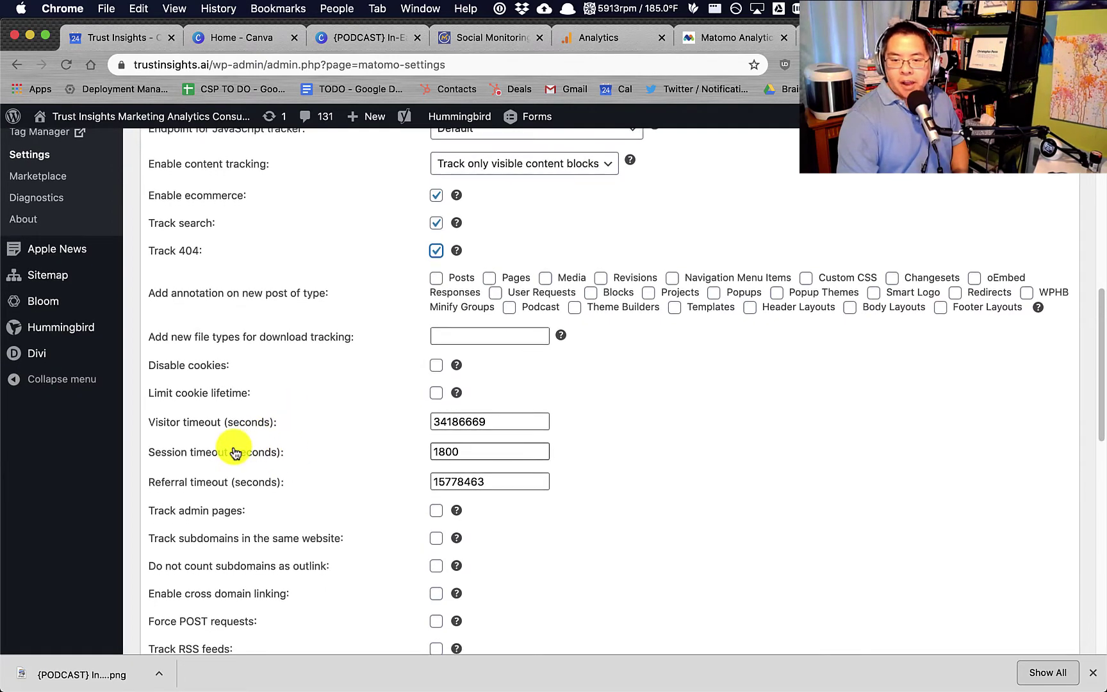
pyautogui.click(435, 536)
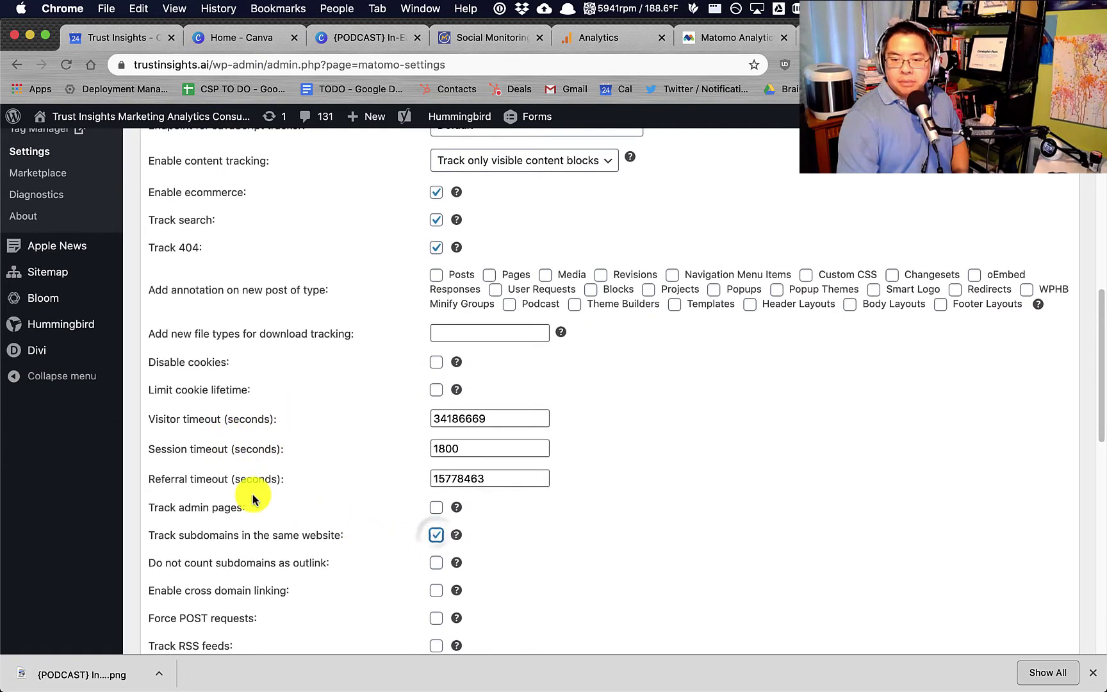
# Enable Track RSS feeds and Track RSS feed links as campaign.
pyautogui.scroll(-3, 250, 477)
pyautogui.scroll(-1, 258, 500)
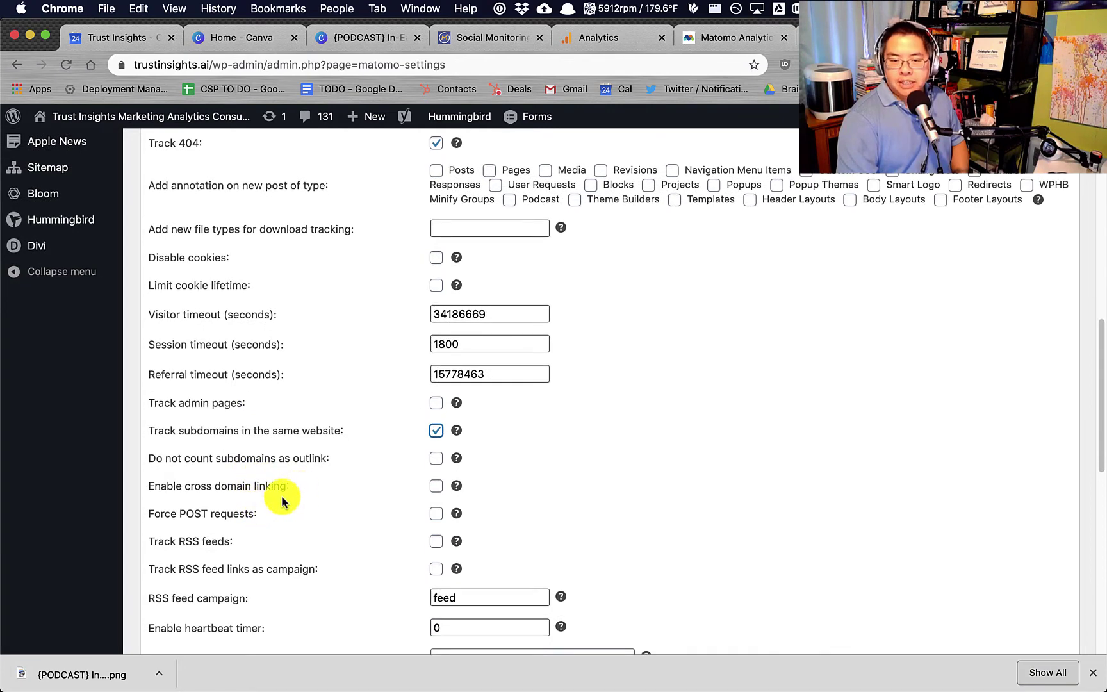
pyautogui.scroll(-1, 275, 496)
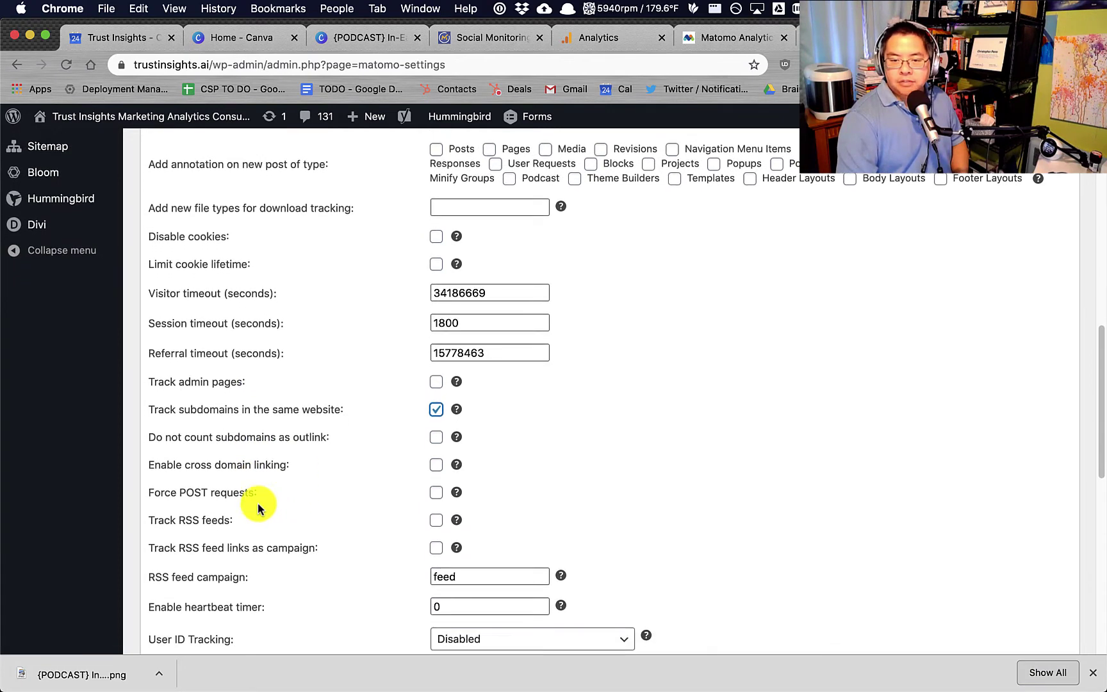
pyautogui.click(436, 520)
pyautogui.click(436, 547)
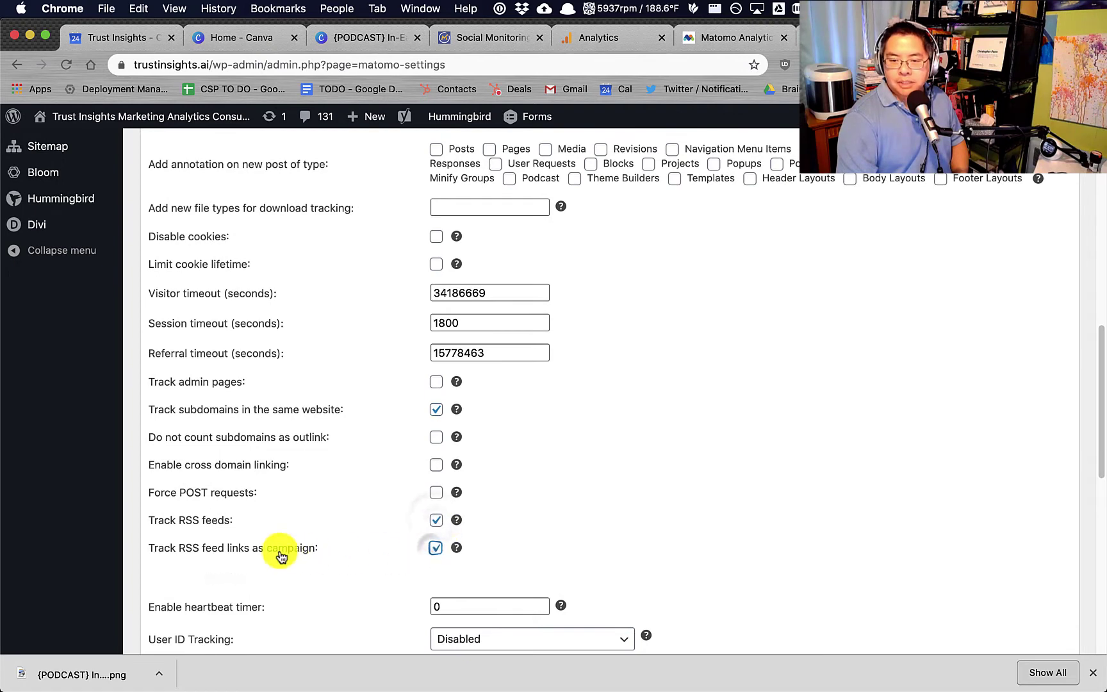
# Review the available User ID Tracking options without choosing a different one.
pyautogui.scroll(-2, 275, 550)
pyautogui.scroll(-3, 269, 499)
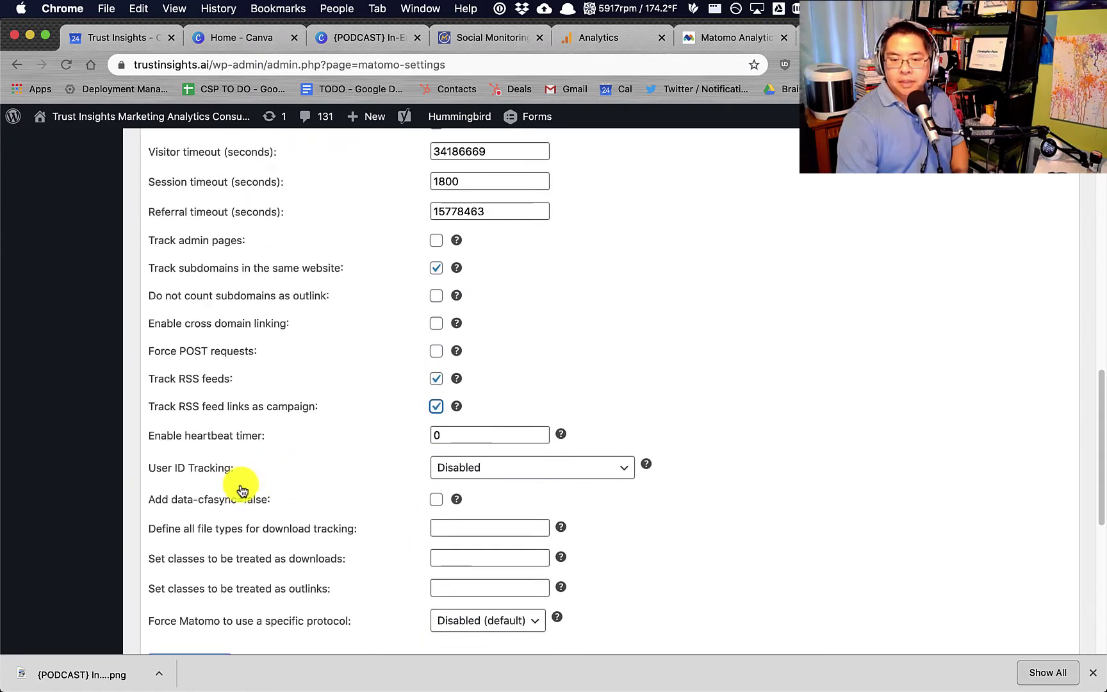
pyautogui.click(477, 469)
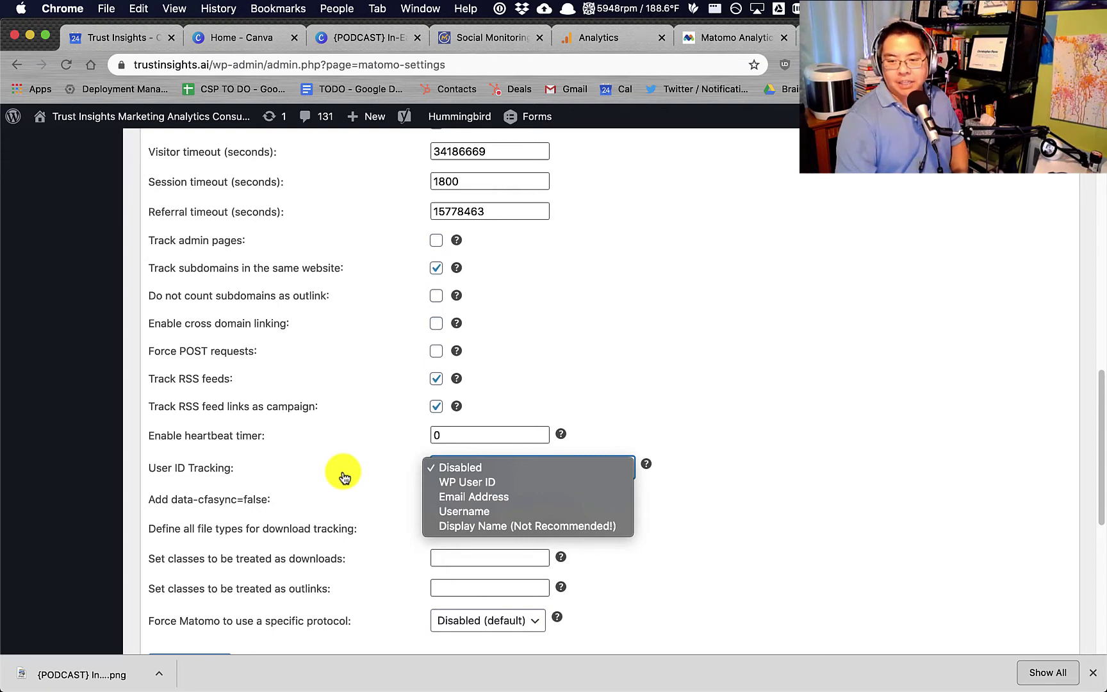
pyautogui.click(760, 486)
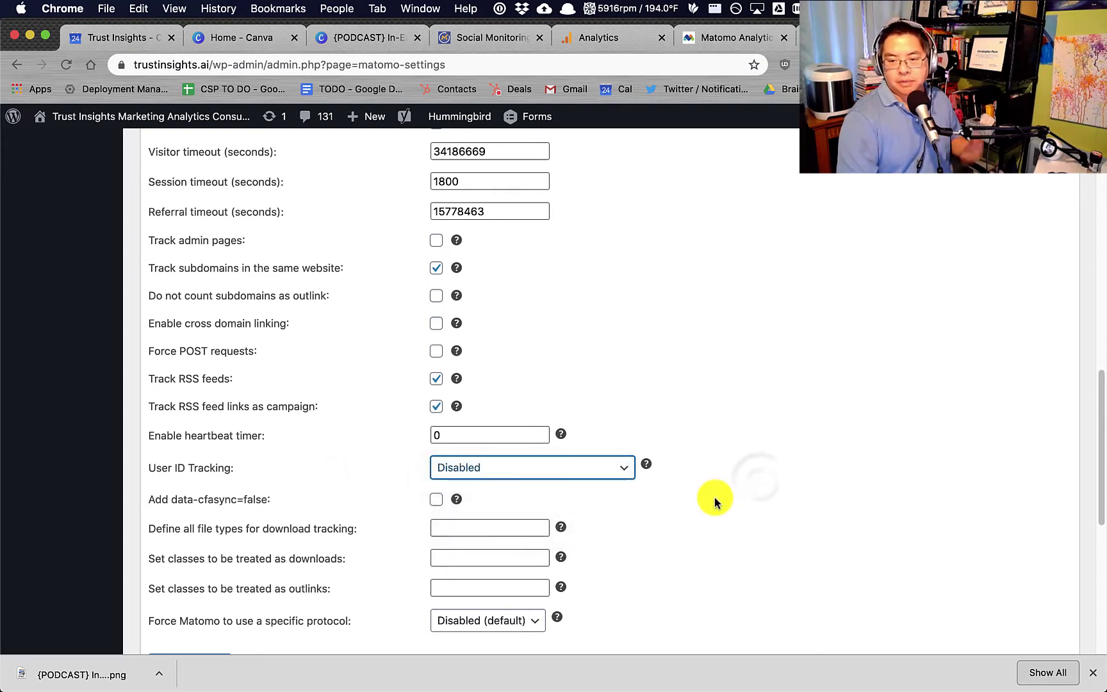
# Show the help for Add data-cfasync=false and enable that option.
pyautogui.click(456, 499)
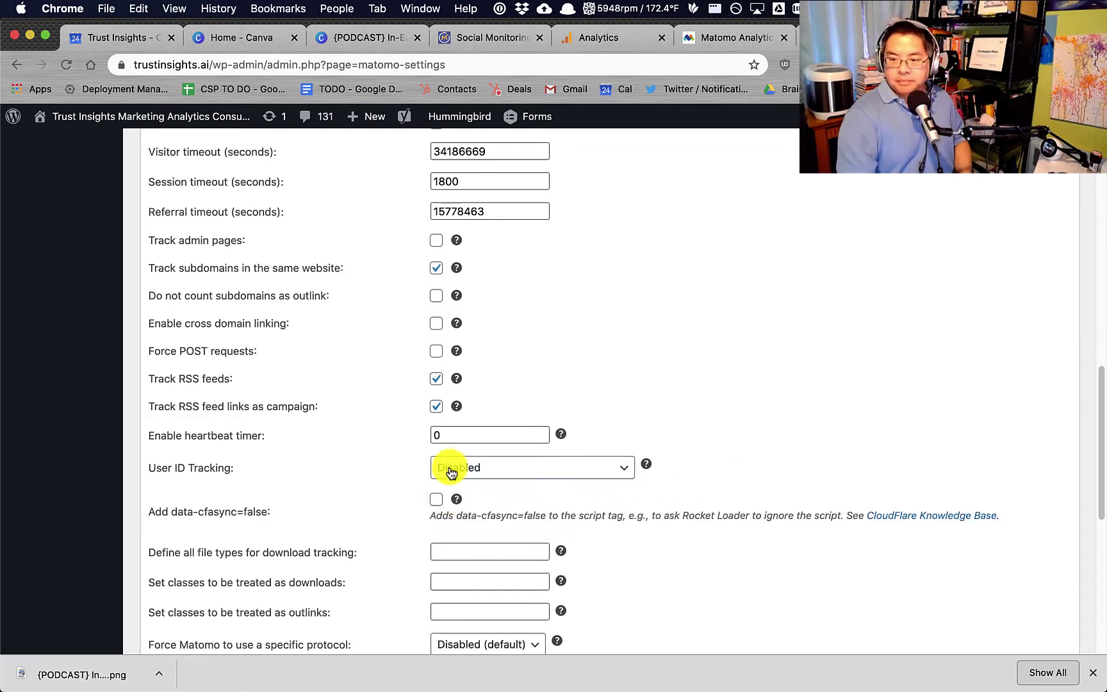
pyautogui.scroll(-2, 447, 464)
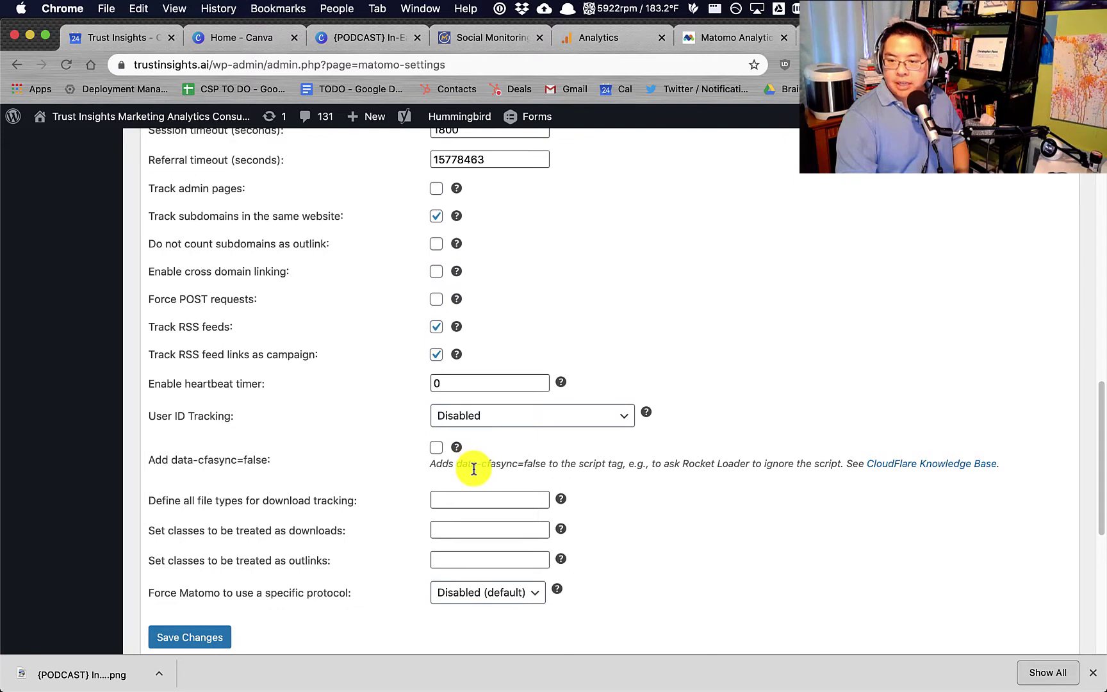
pyautogui.click(436, 447)
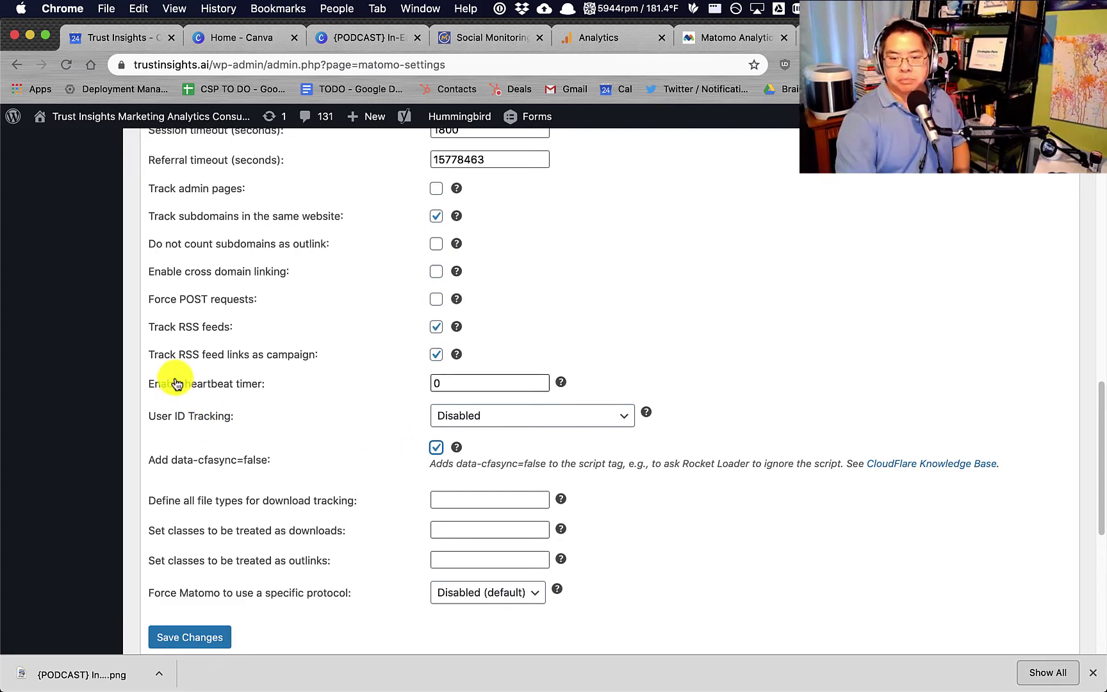
# Show the help for defining all download-tracking file types and open the linked Matomo documentation.
pyautogui.scroll(-1, 269, 506)
pyautogui.scroll(-3, 287, 516)
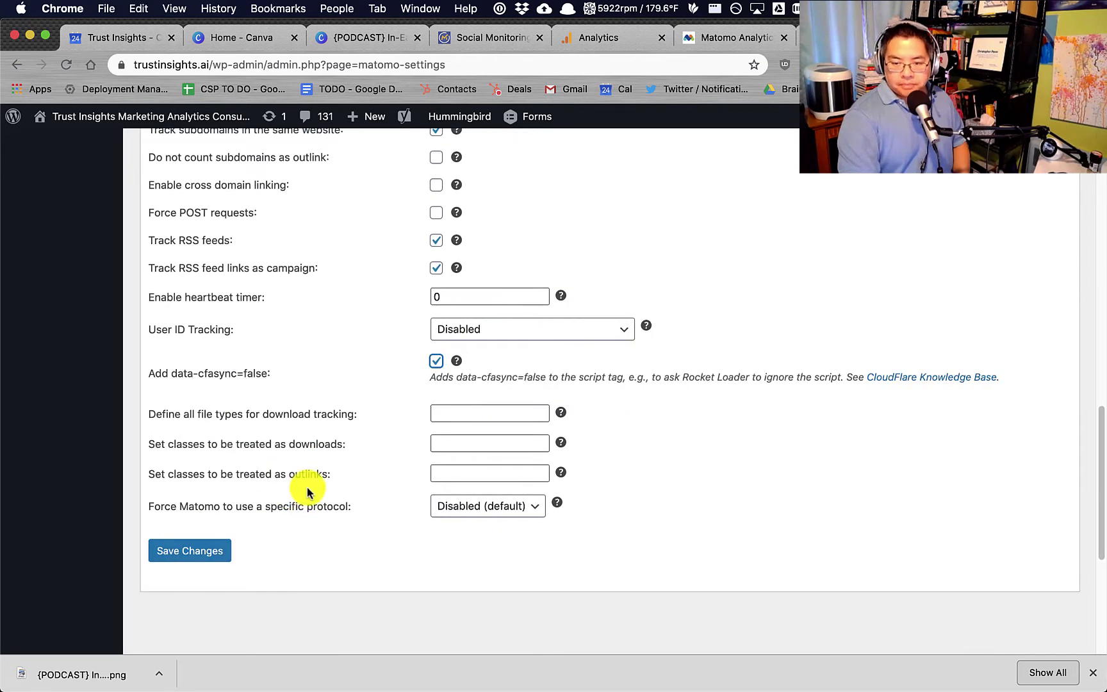
pyautogui.click(463, 412)
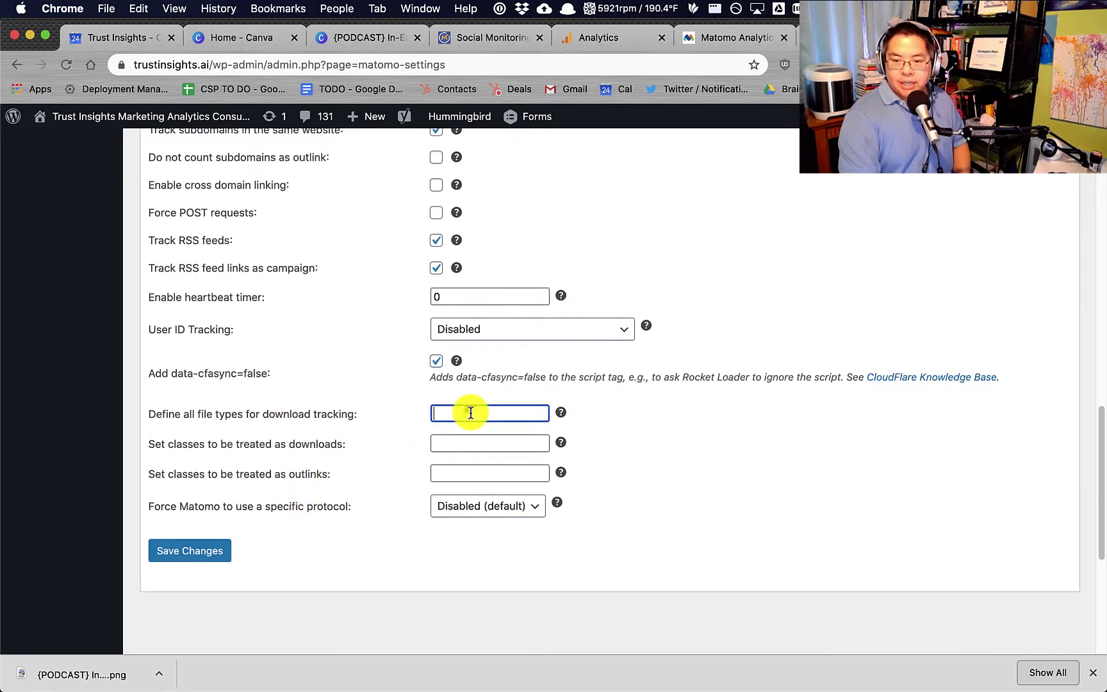
pyautogui.click(560, 413)
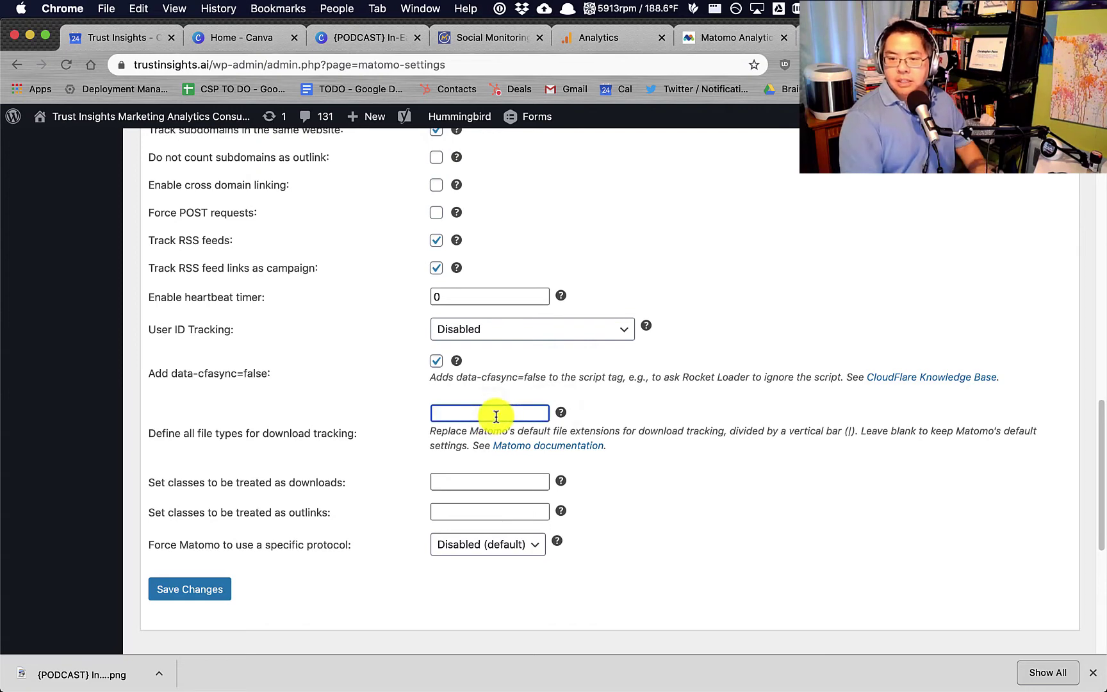
pyautogui.click(540, 447)
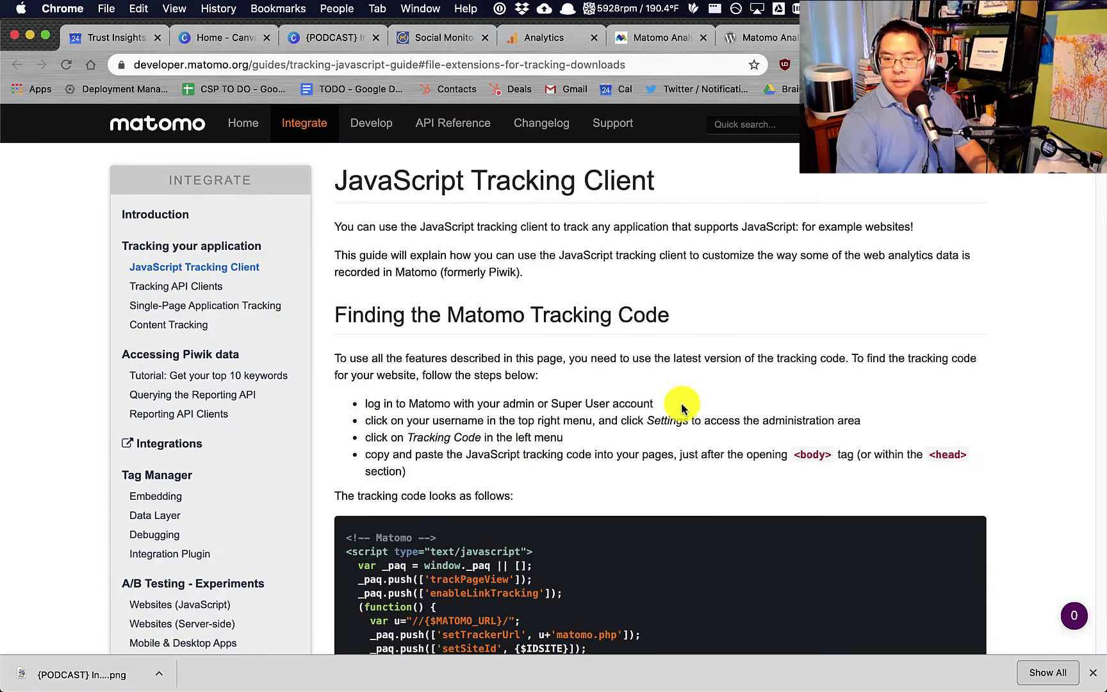
# Look through the JavaScript Tracking Client guide for download file extensions and search the page for "documents".
pyautogui.scroll(-5, 672, 409)
pyautogui.scroll(-15, 665, 415)
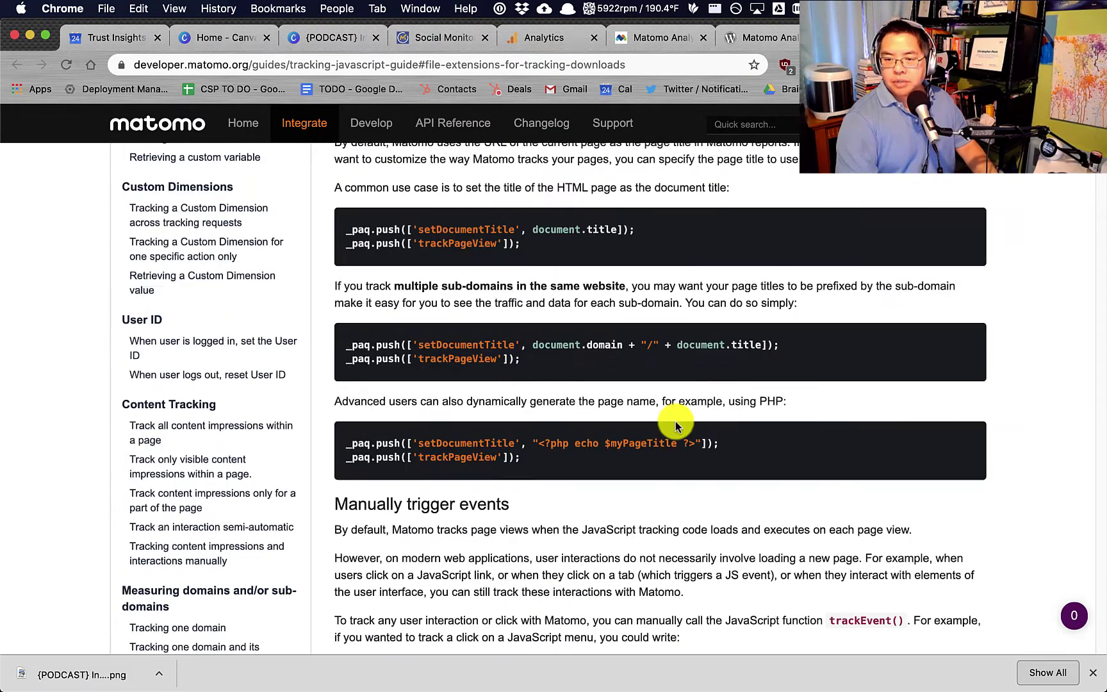
pyautogui.scroll(-20, 675, 425)
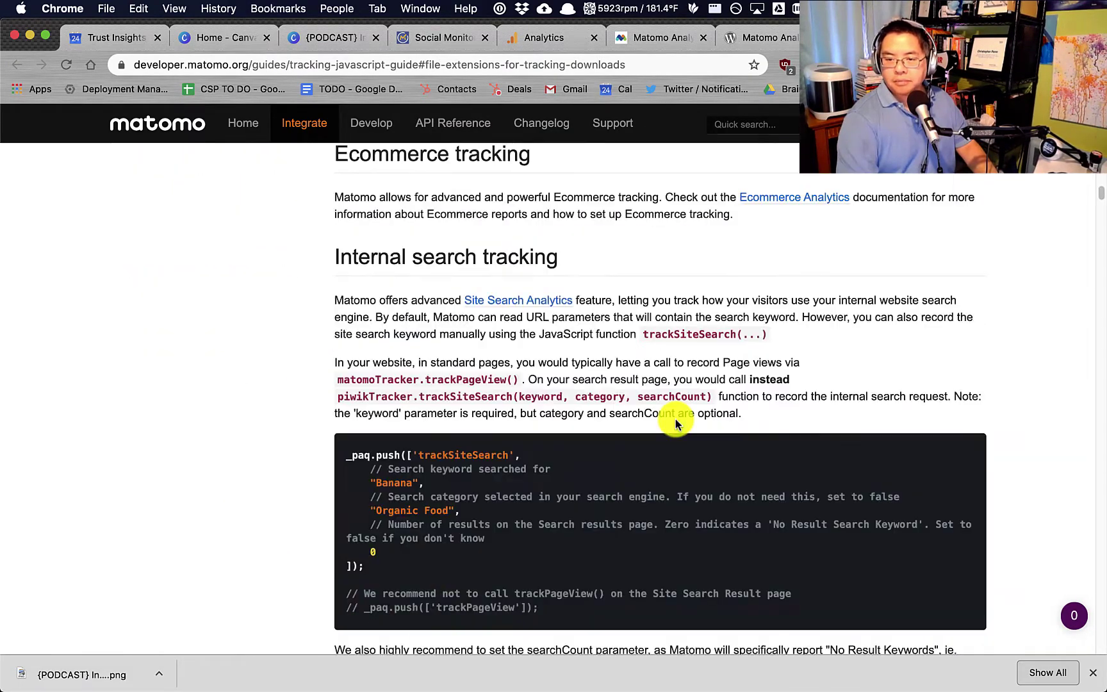
pyautogui.scroll(-10, 672, 424)
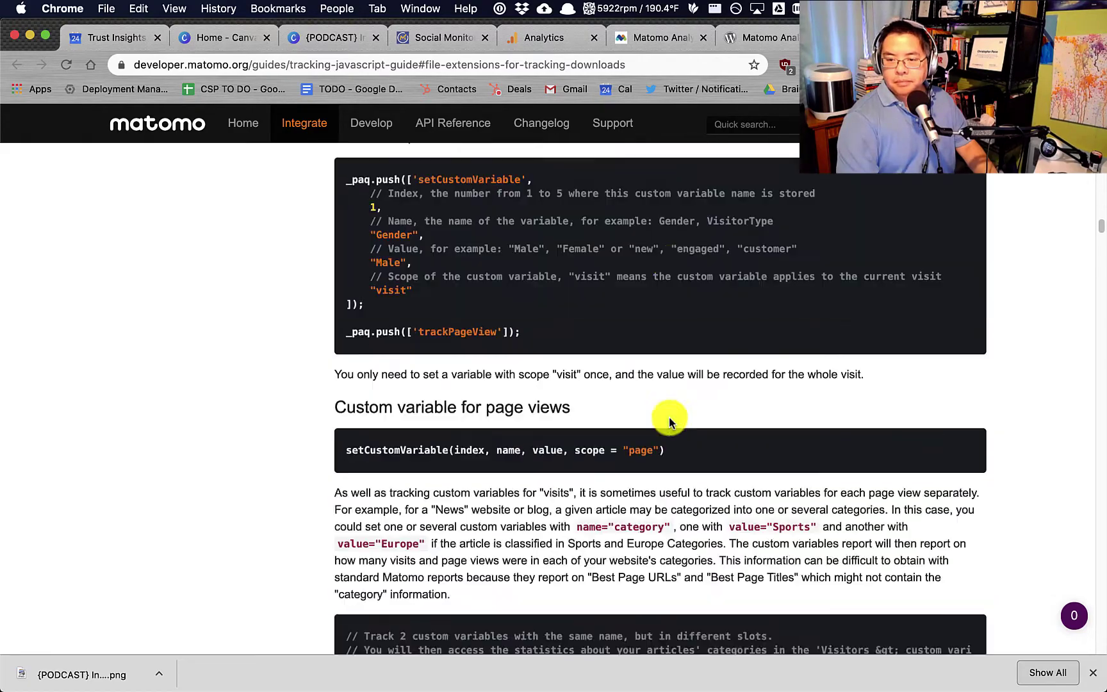
pyautogui.scroll(-4, 669, 421)
pyautogui.press('super+f')
pyautogui.write('d')
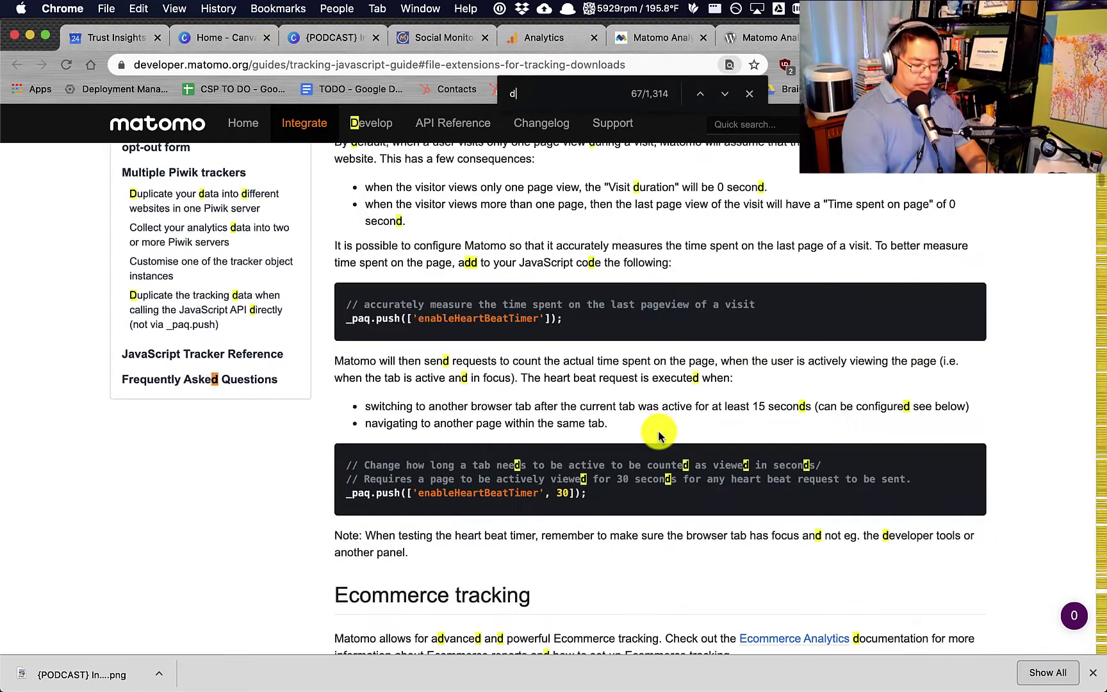
pyautogui.write('ocuments')
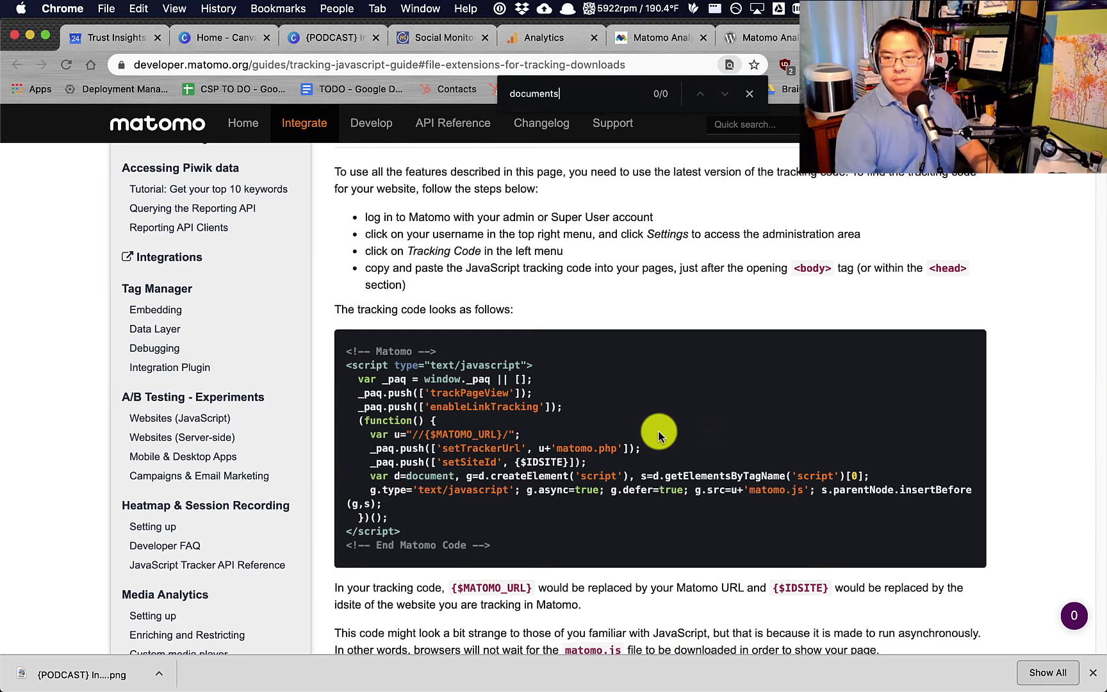
# Search the guide page for "pdf" to find the default list of file extensions tracked as downloads.
pyautogui.press('super+a')
pyautogui.write('pdf')
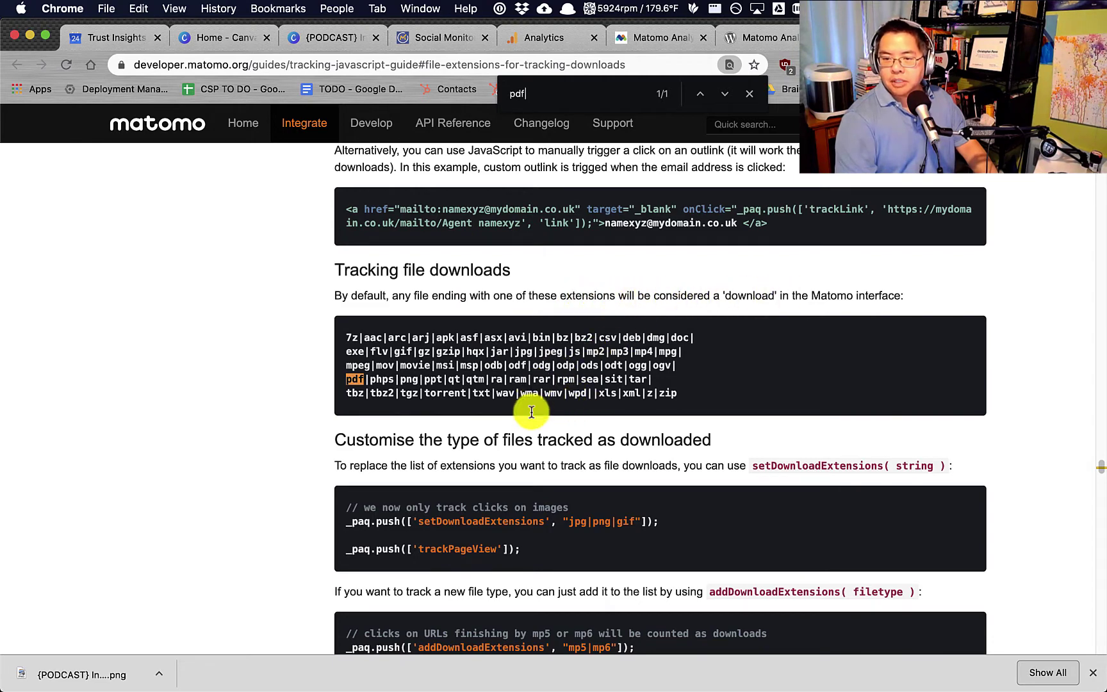
pyautogui.press('Escape')
# Return to the WordPress Matomo settings, force Matomo to use the https (SSL) protocol, and save the tracking settings.
pyautogui.click(875, 37)
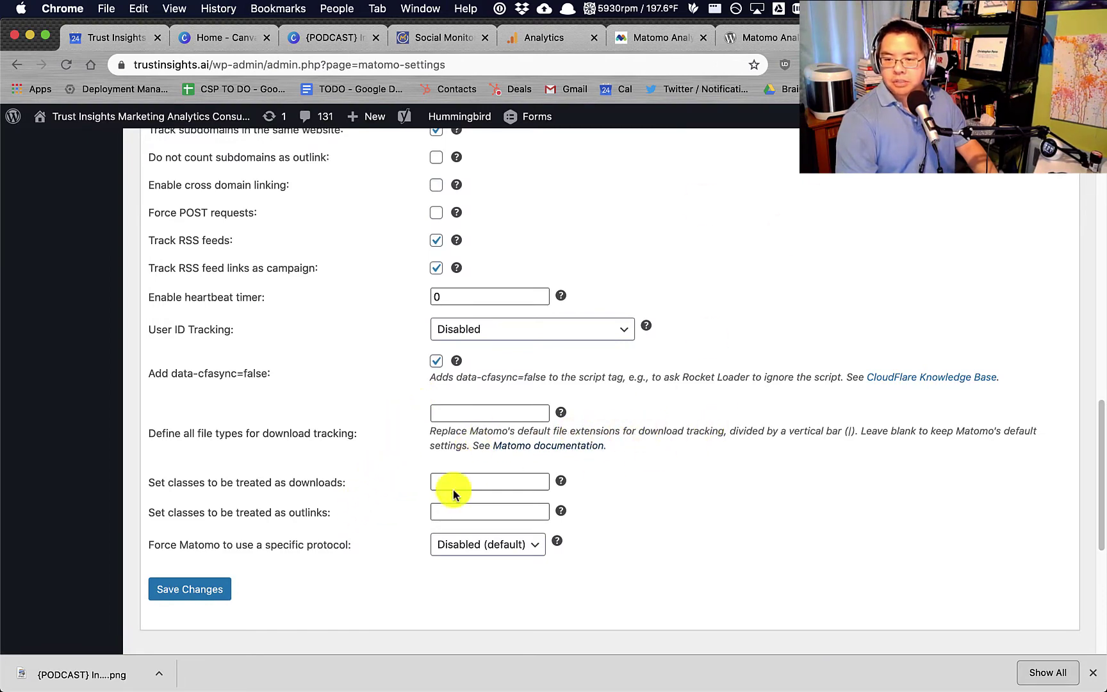
pyautogui.scroll(-1, 362, 493)
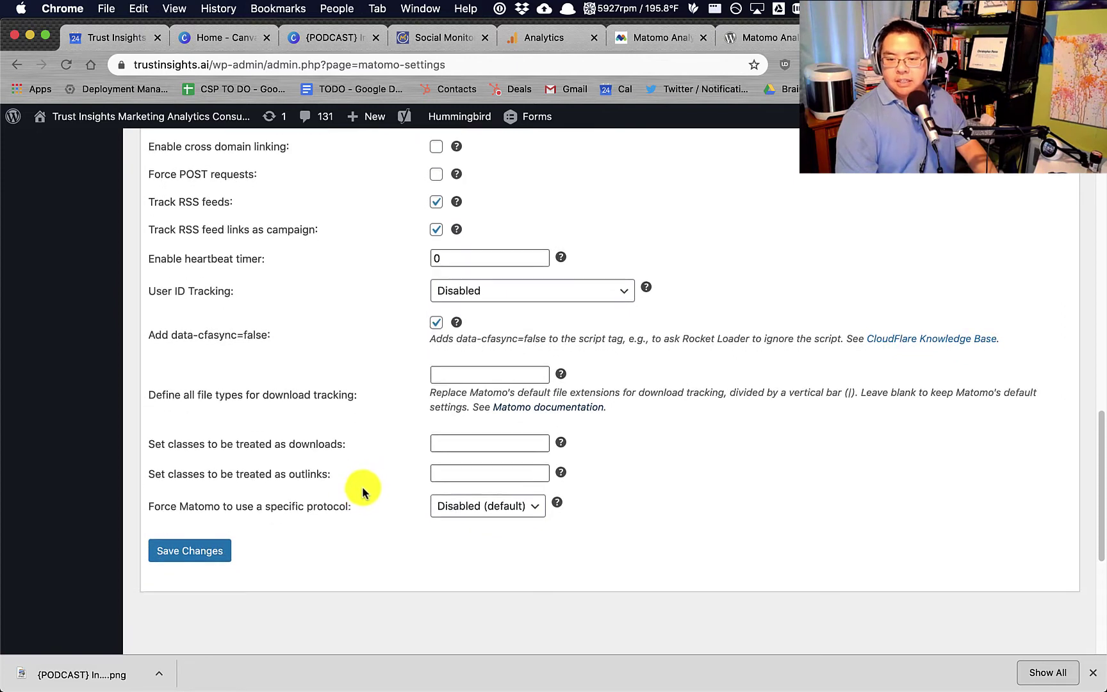
pyautogui.click(470, 507)
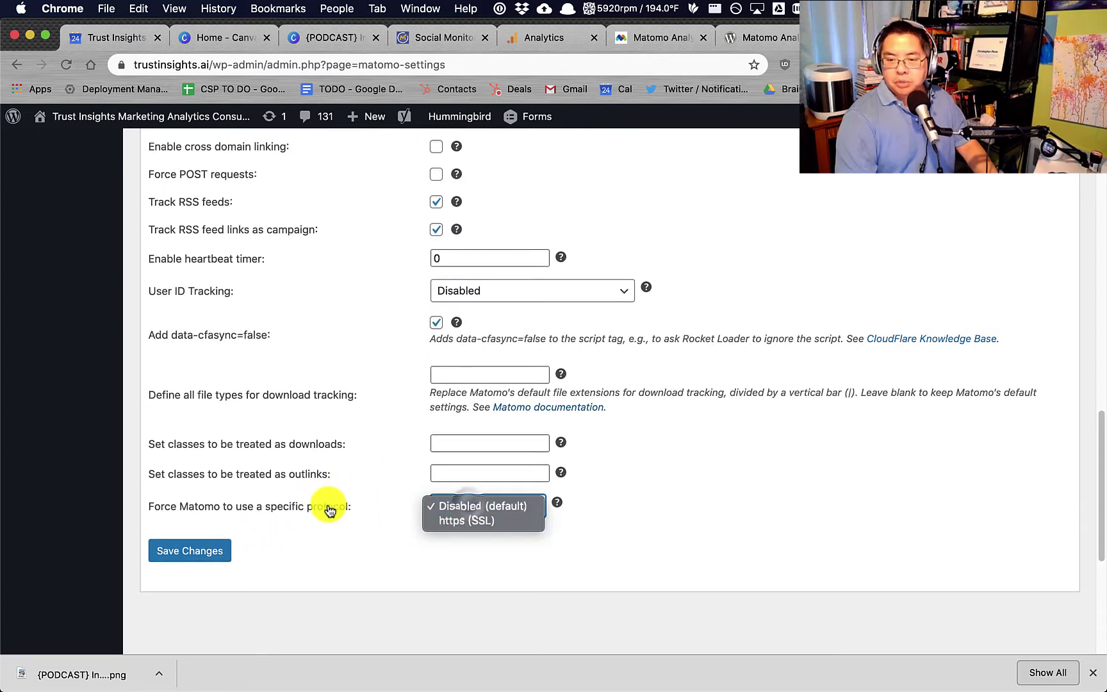
pyautogui.click(467, 521)
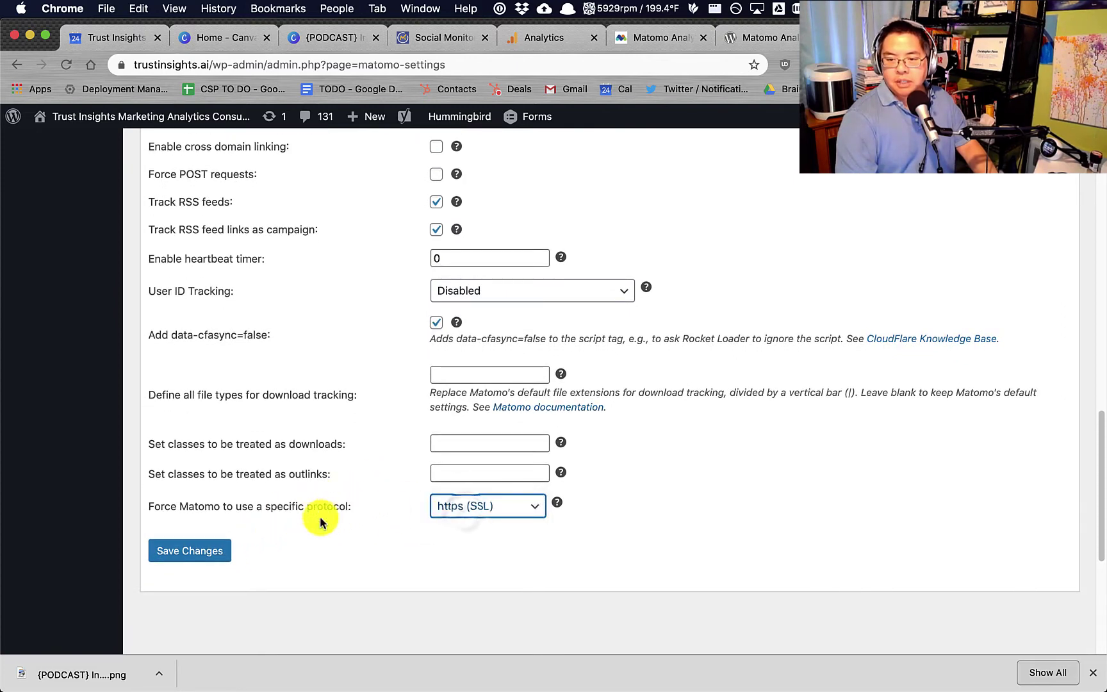
pyautogui.click(210, 556)
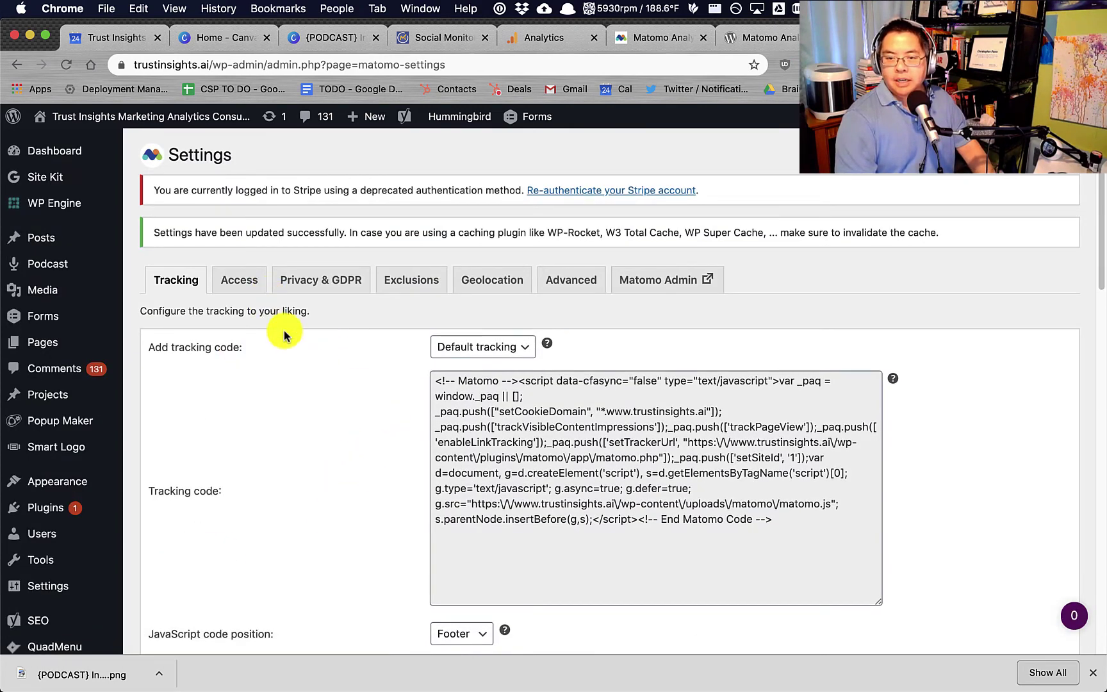
# Review the Access role assignments and the Privacy & GDPR information, including the opt-out shortcode options.
pyautogui.click(245, 284)
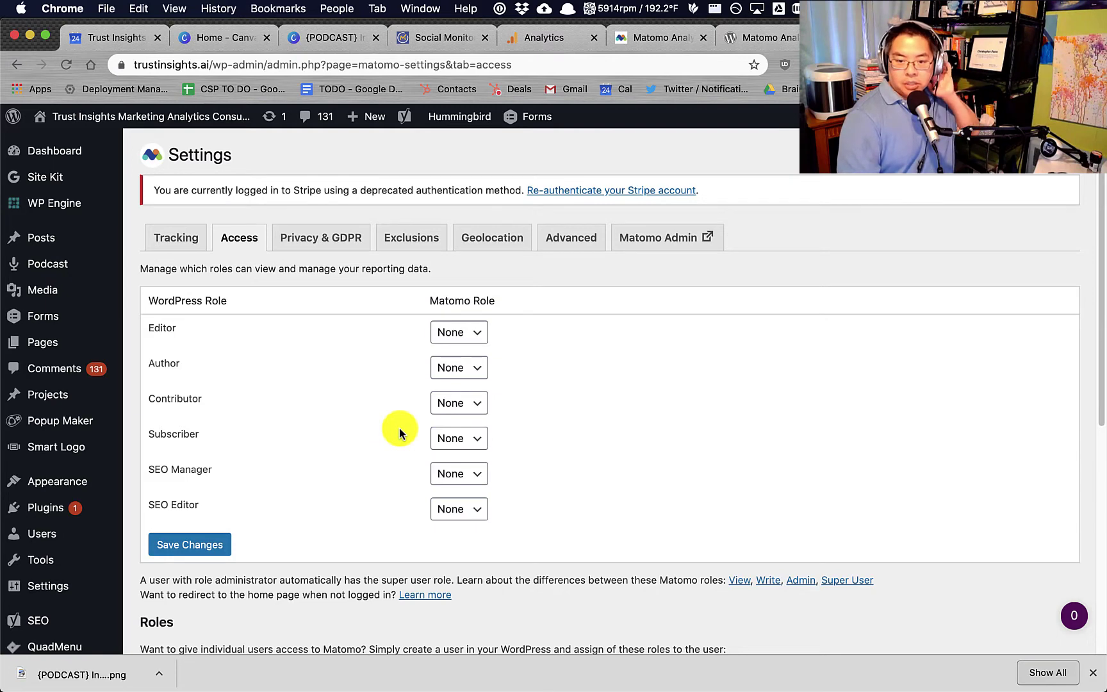
pyautogui.click(311, 238)
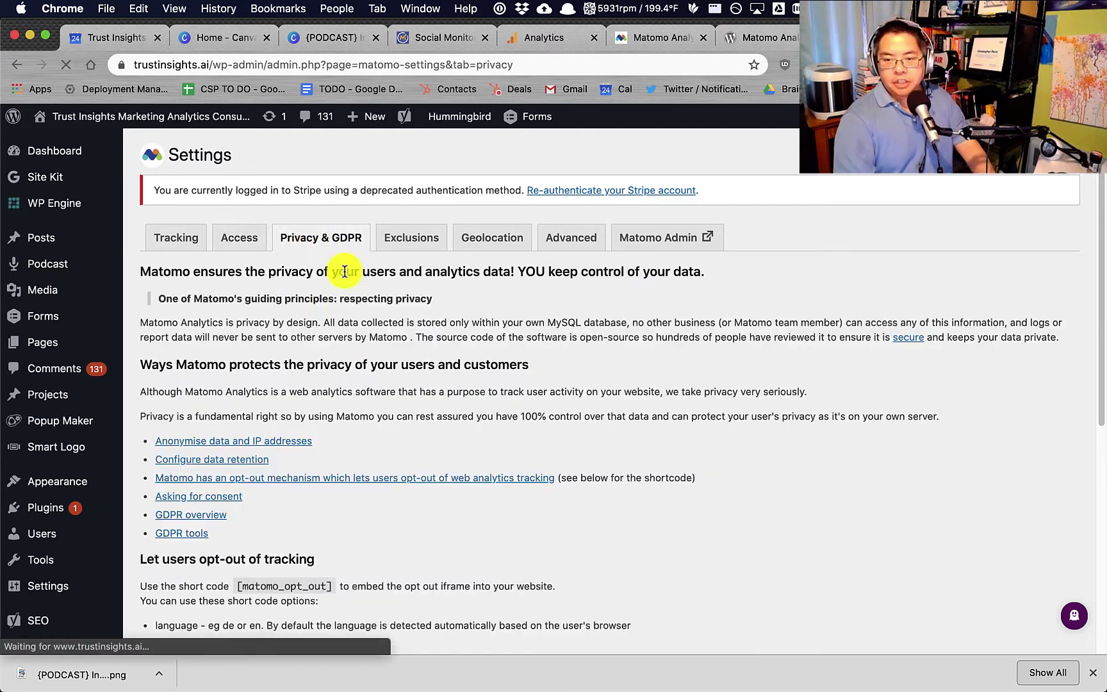
pyautogui.scroll(-5, 288, 356)
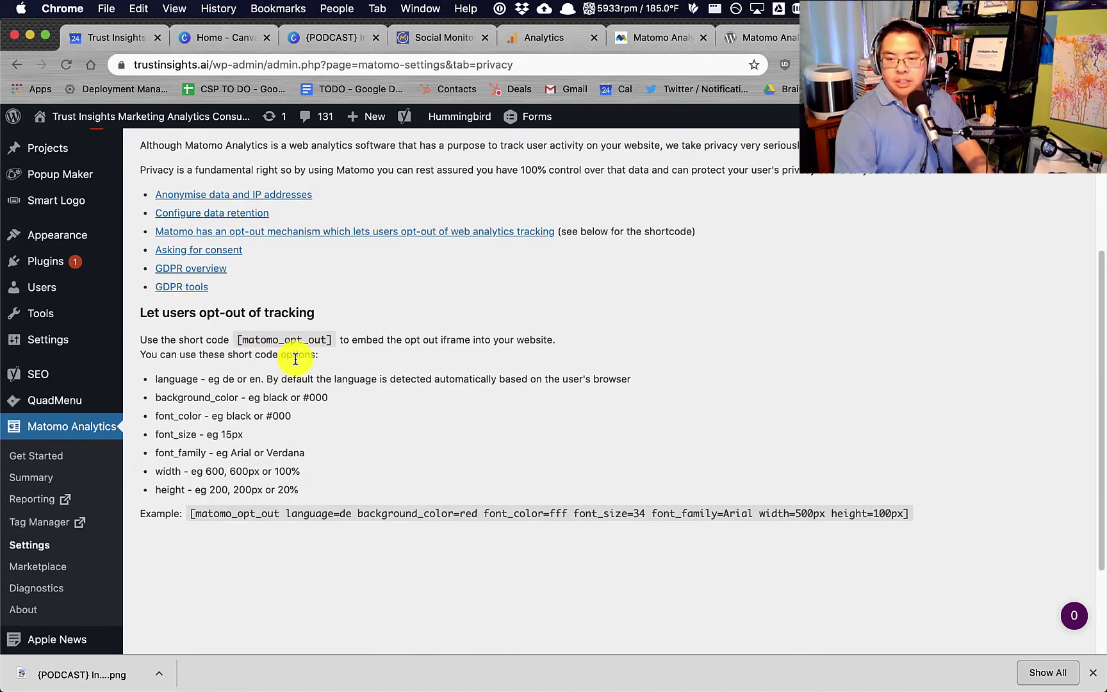
pyautogui.scroll(5, 288, 403)
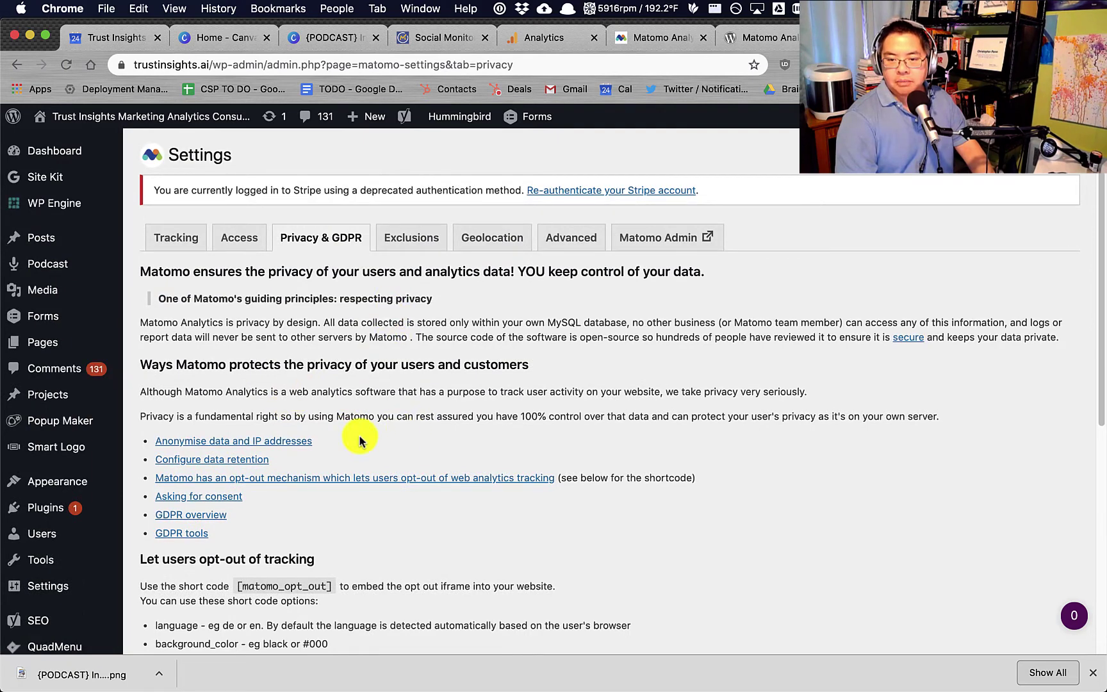
# Exclude the Administrator role from tracking in the Exclusions settings and save the change.
pyautogui.click(411, 237)
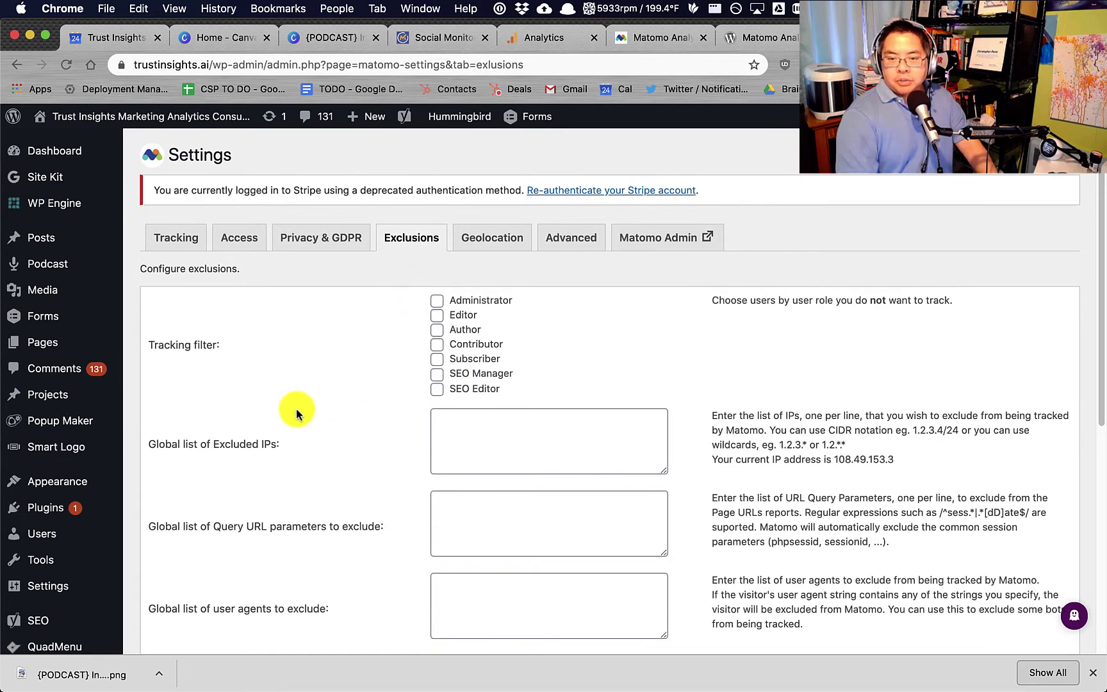
pyautogui.scroll(-3, 331, 382)
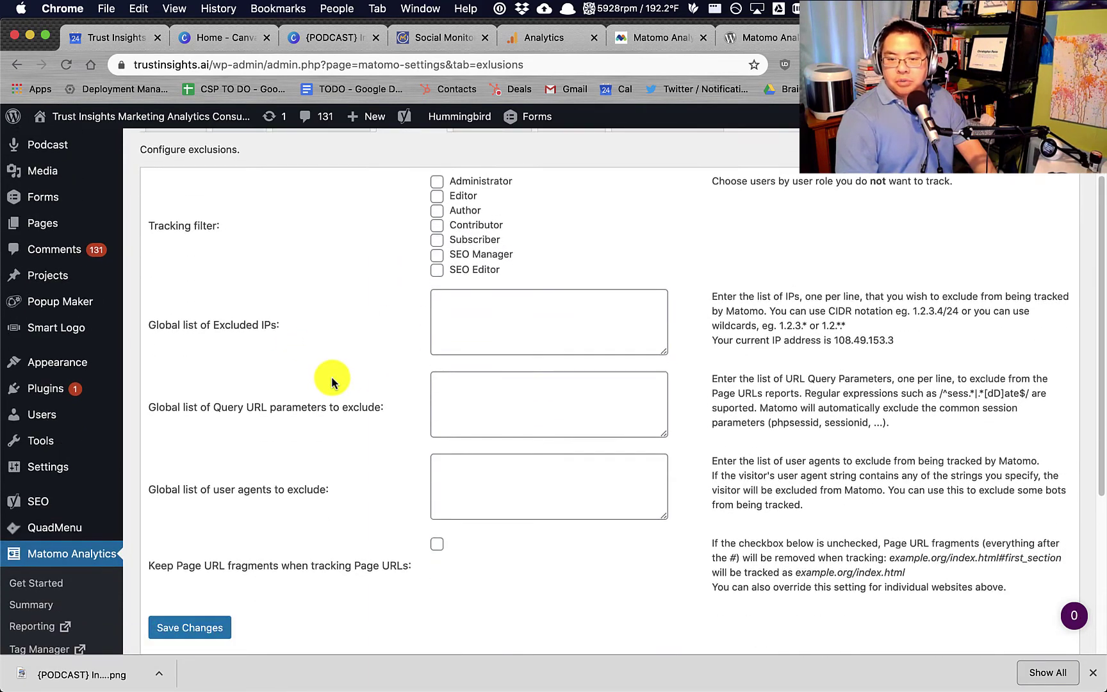
pyautogui.scroll(2, 377, 414)
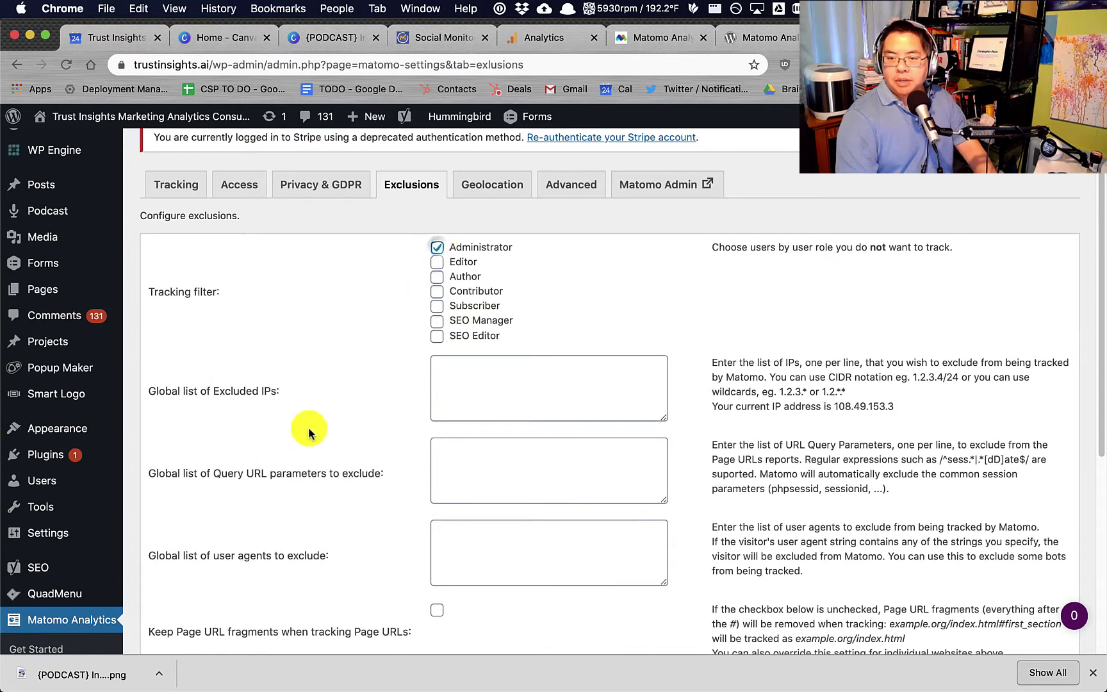
pyautogui.scroll(-3, 308, 426)
pyautogui.click(212, 567)
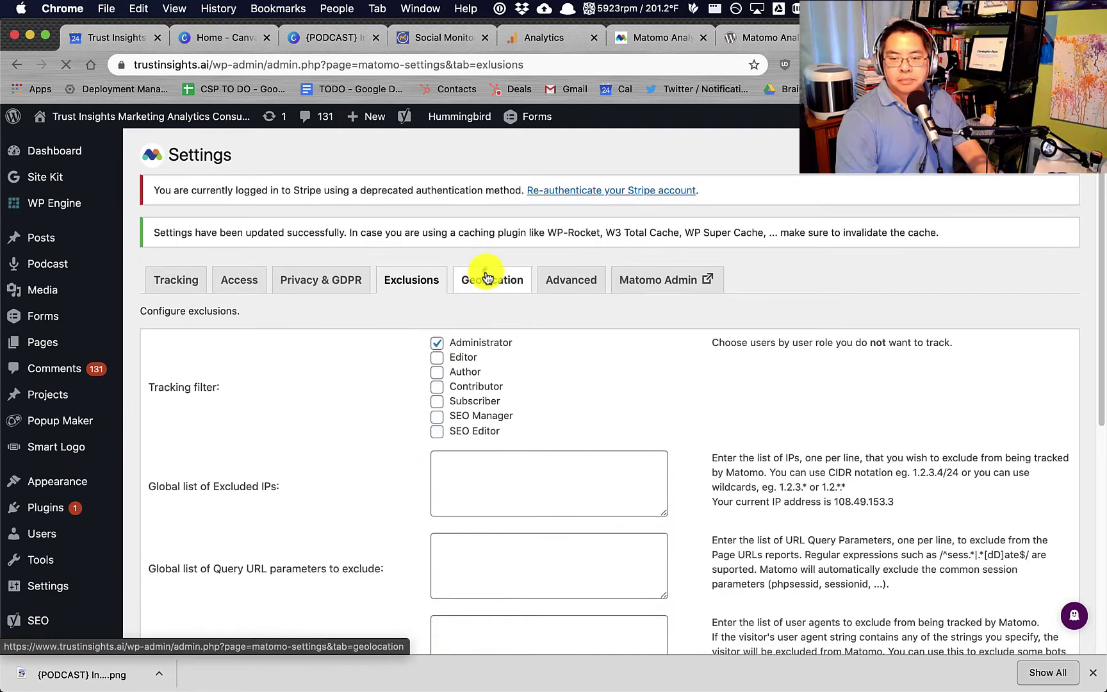
# Check the Geolocation and Advanced settings, and open the General settings in Matomo Admin.
pyautogui.click(487, 277)
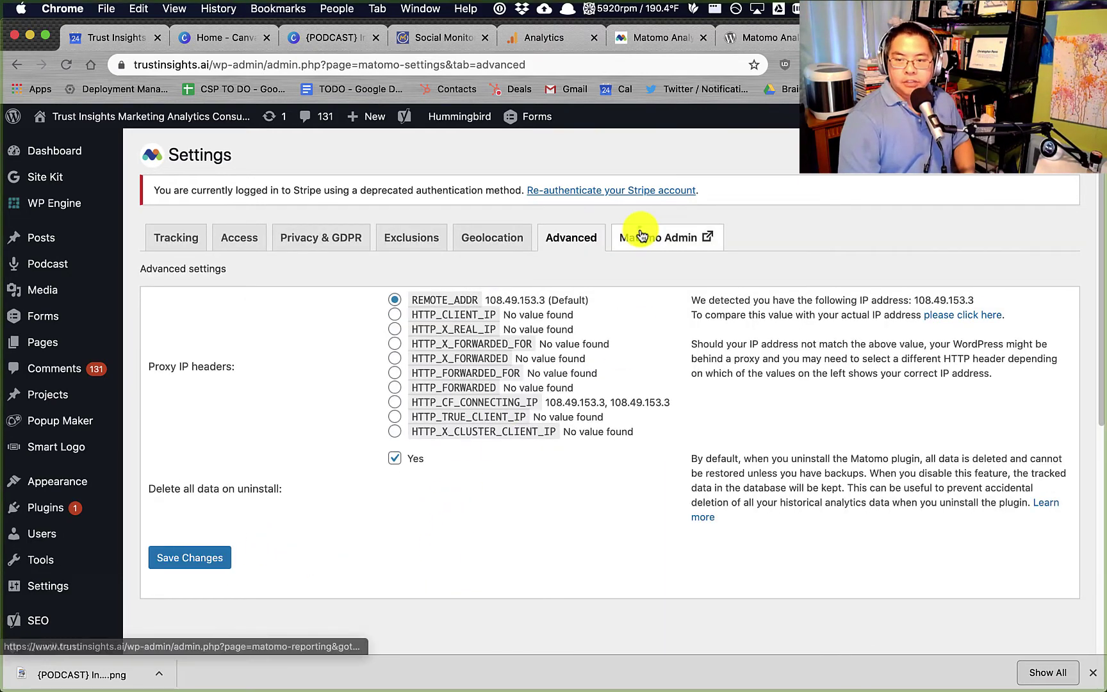
pyautogui.click(641, 235)
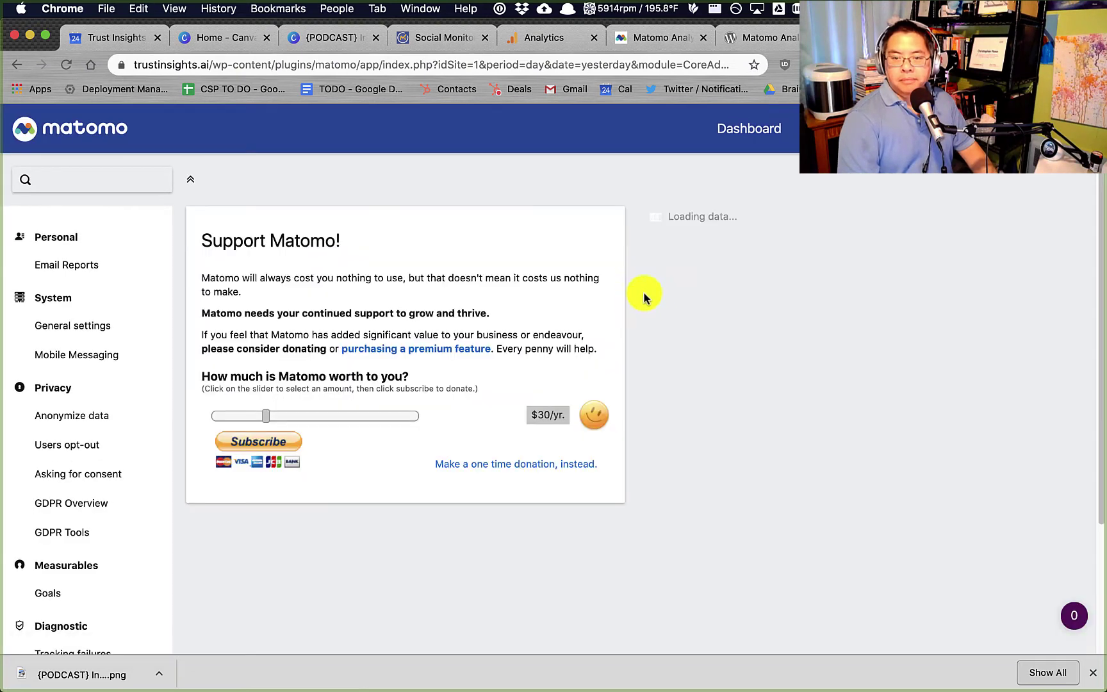
pyautogui.click(79, 325)
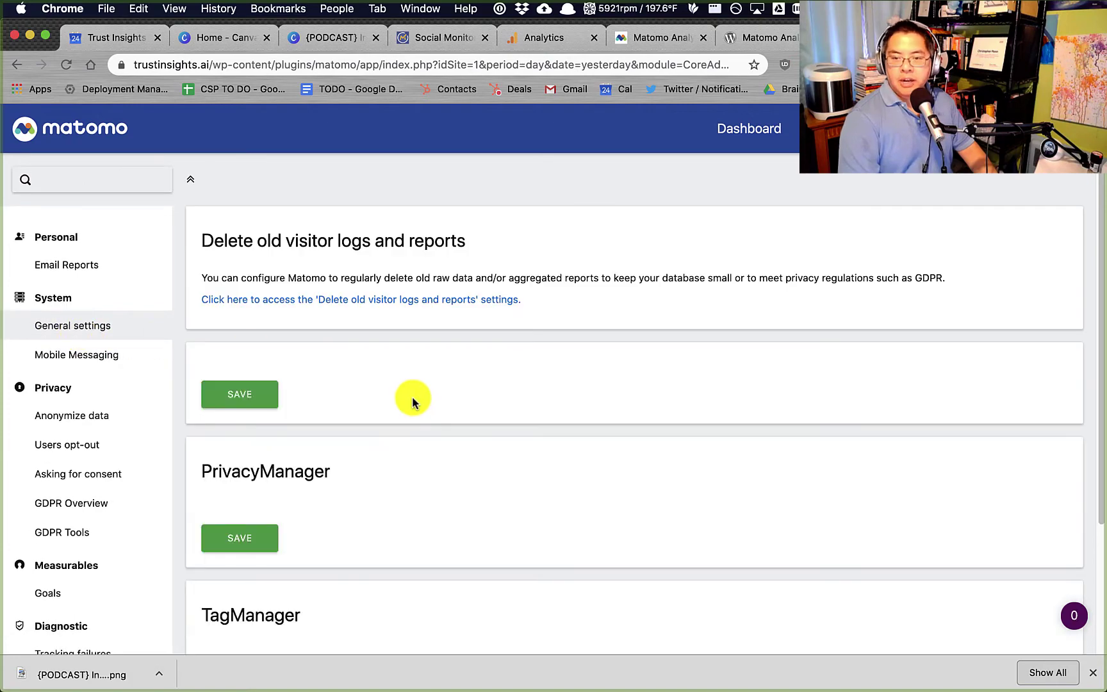
# Examine the General settings for CORS domains, PrivacyManager URLs and TagManager custom template restrictions.
pyautogui.scroll(-10, 368, 404)
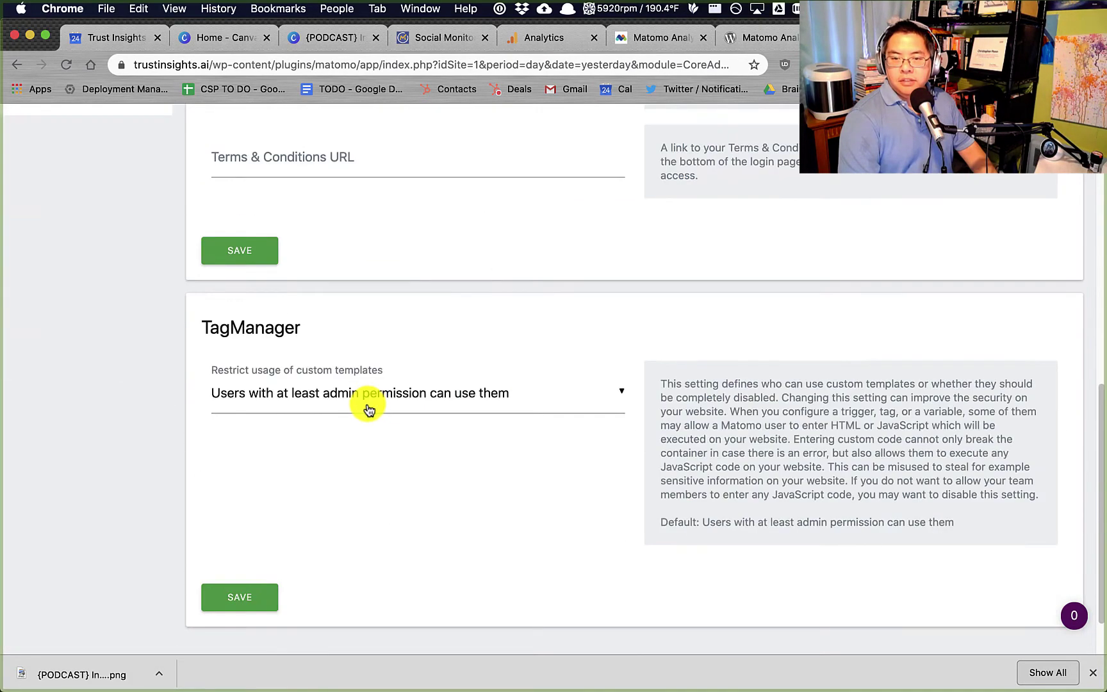
pyautogui.scroll(3, 369, 408)
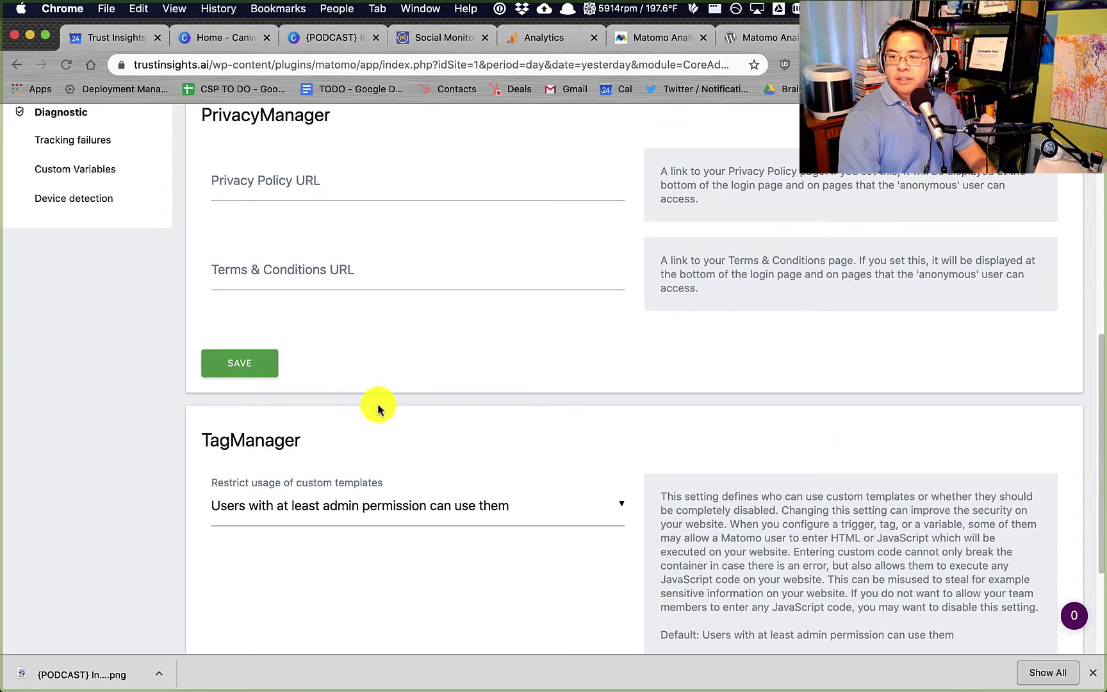
pyautogui.scroll(-5, 376, 402)
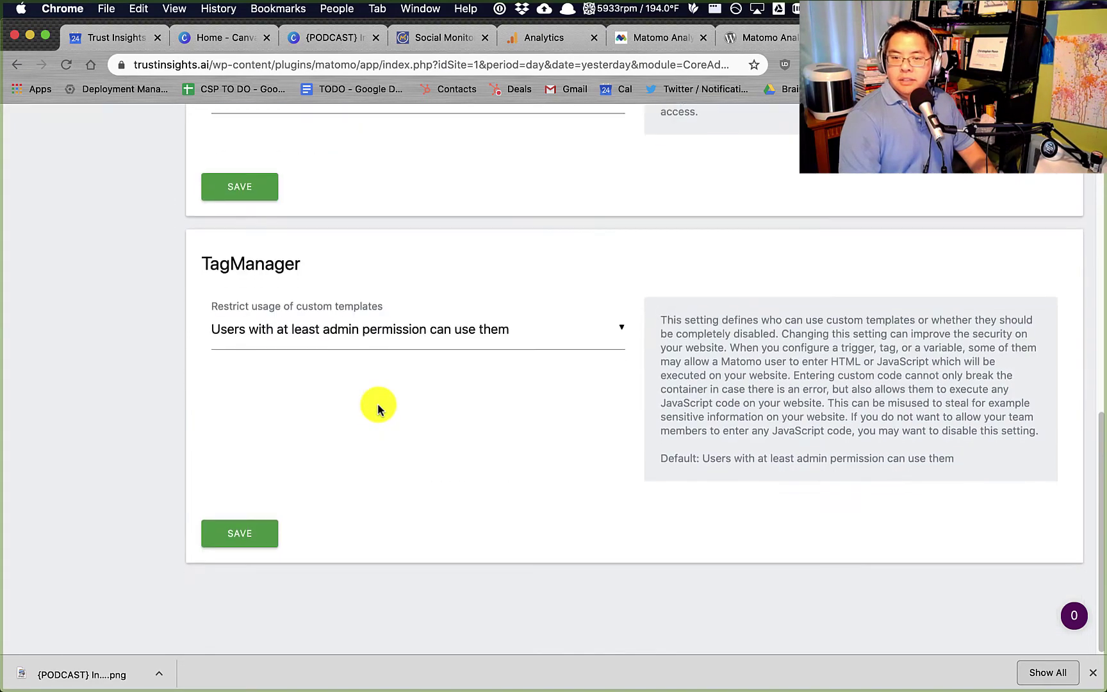
pyautogui.scroll(14, 361, 435)
pyautogui.scroll(3, 337, 369)
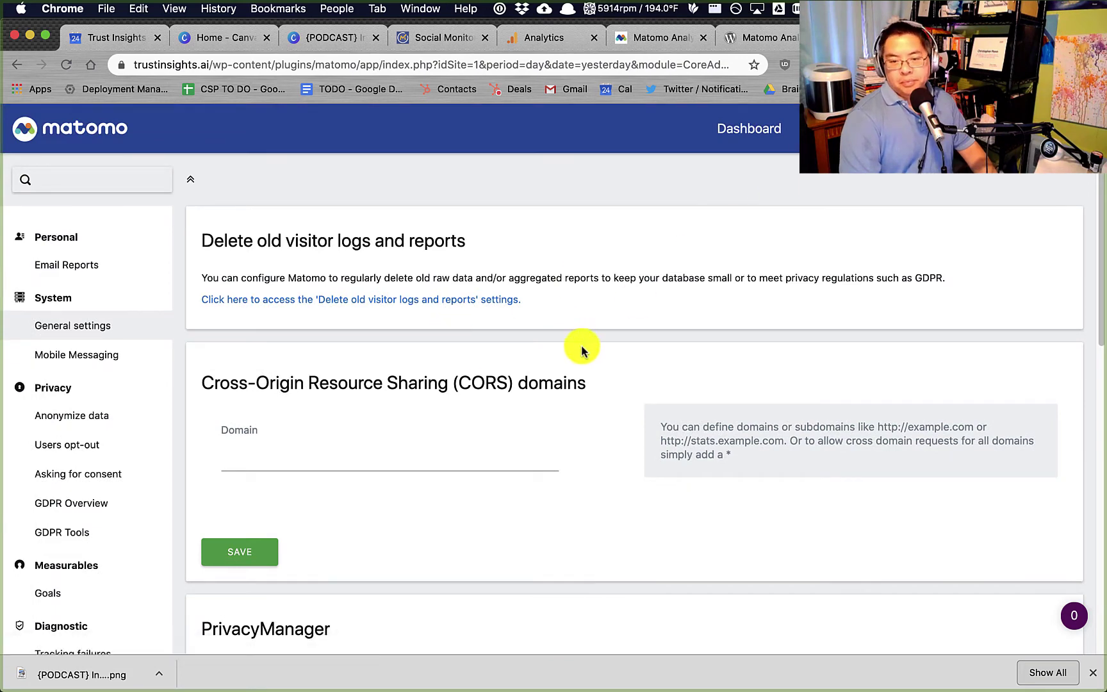
pyautogui.scroll(-2, 442, 368)
pyautogui.scroll(-1, 445, 371)
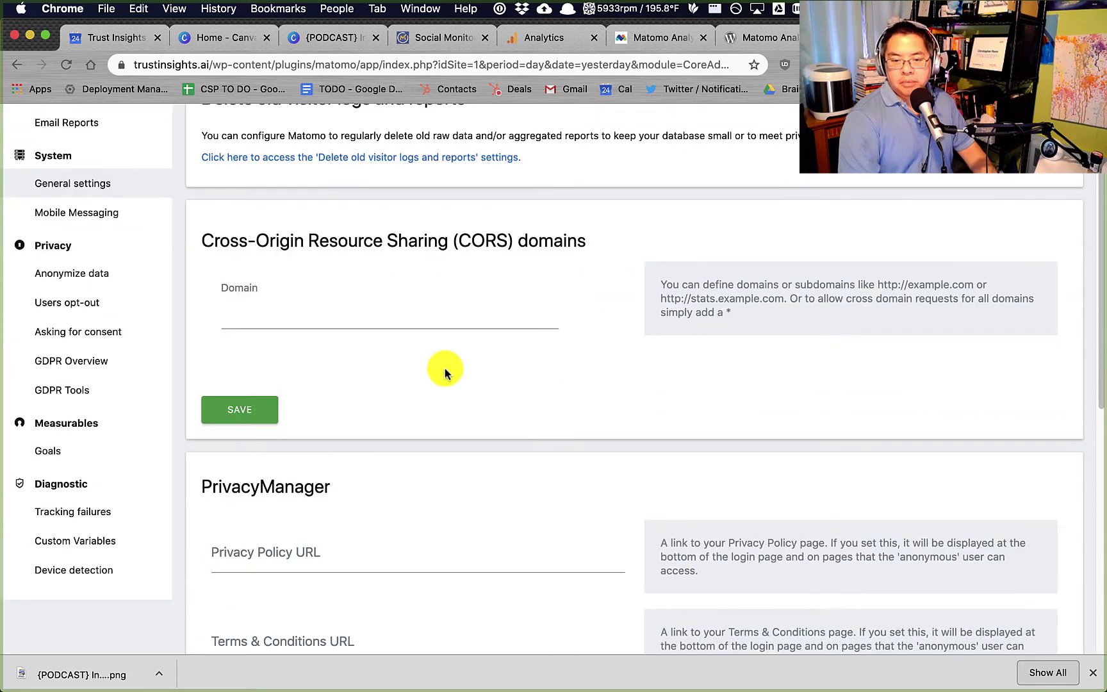
pyautogui.scroll(3, 444, 368)
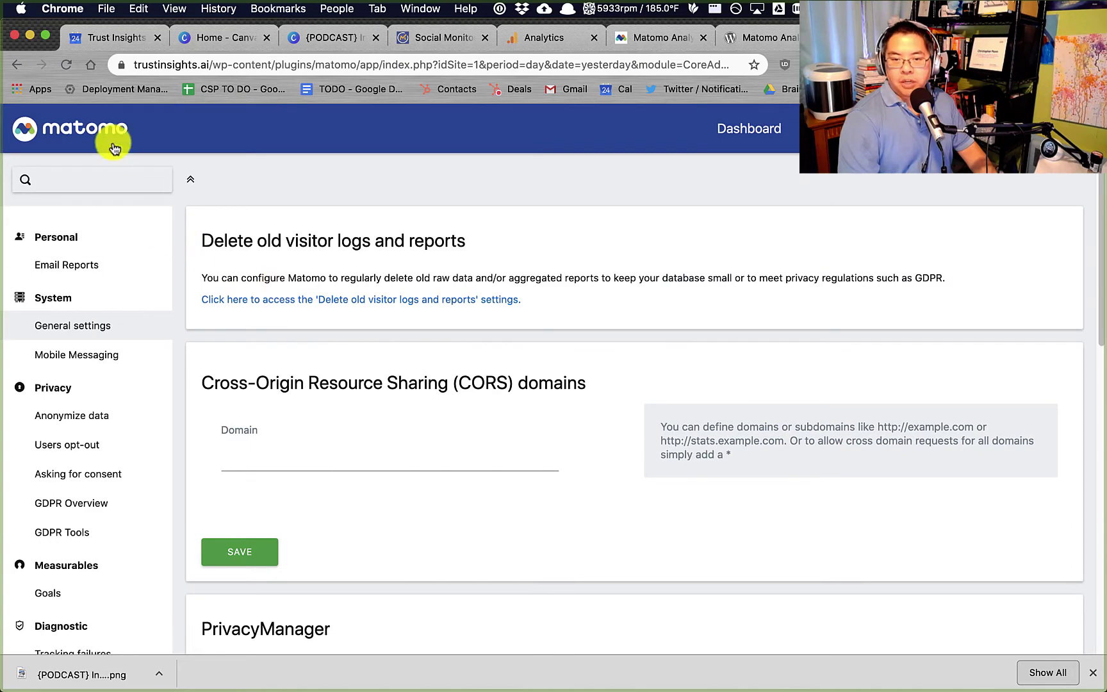
# Go to the Matomo dashboard, open the form for adding a new goal, and review its trigger options.
pyautogui.click(726, 131)
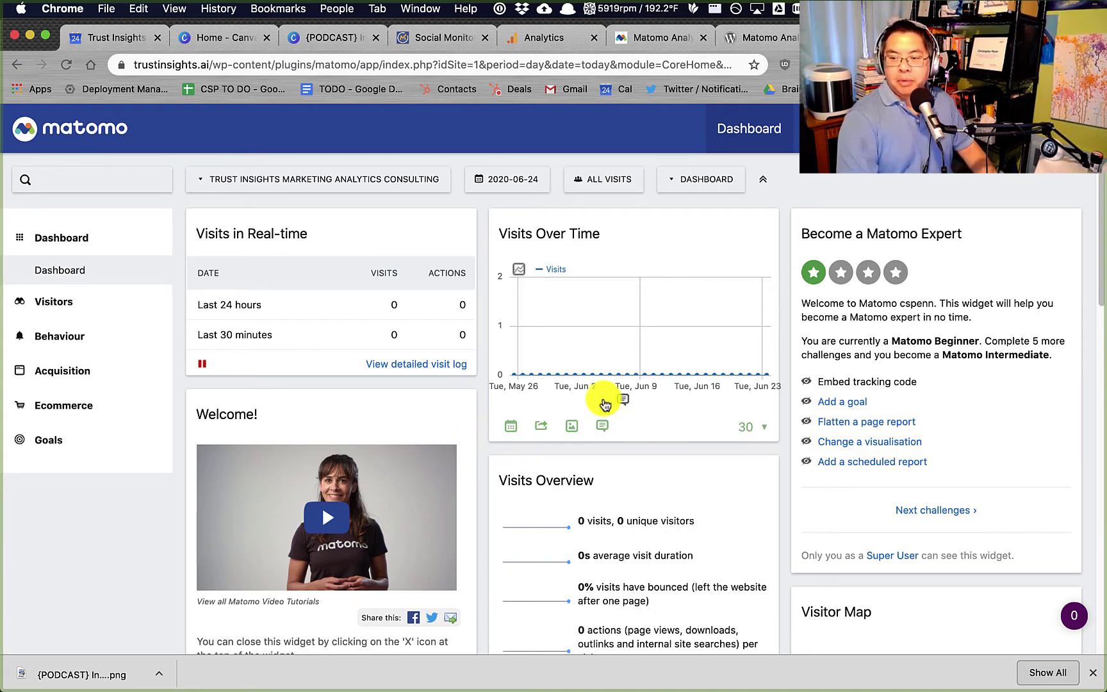
pyautogui.click(79, 446)
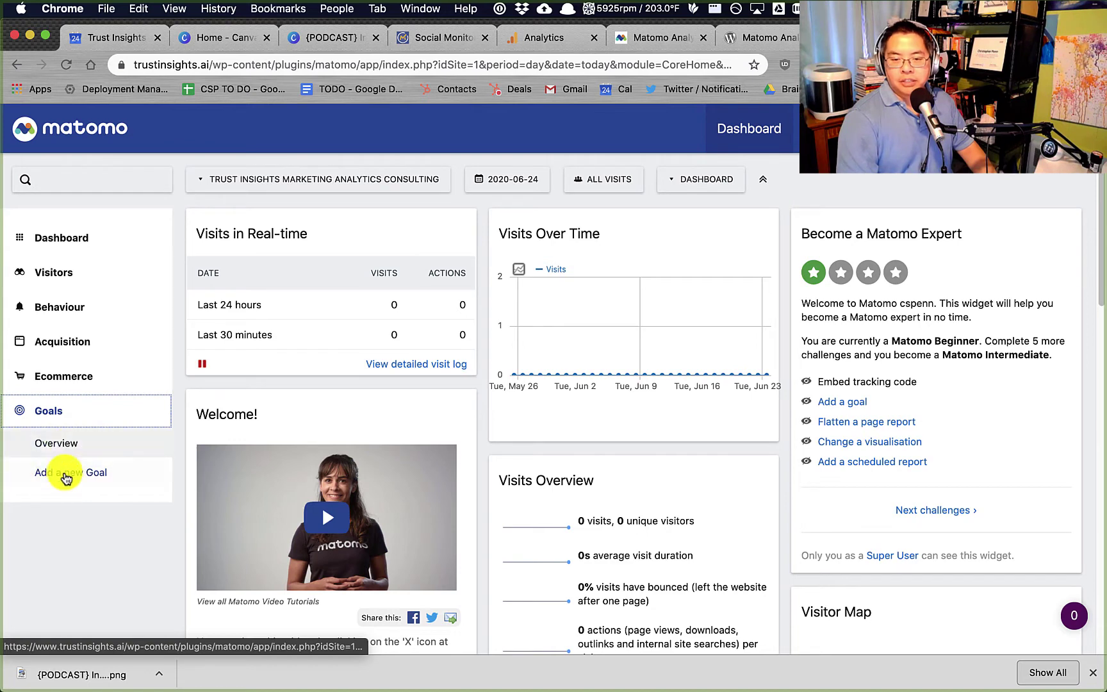
pyautogui.click(67, 474)
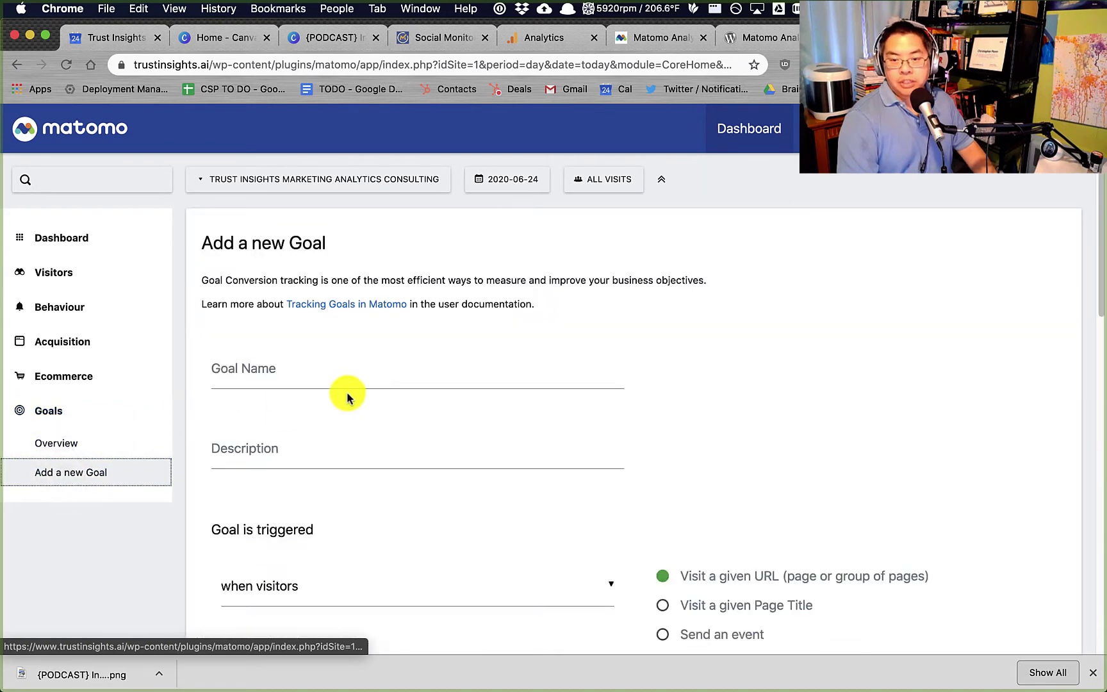
pyautogui.scroll(-5, 390, 400)
pyautogui.scroll(-10, 385, 400)
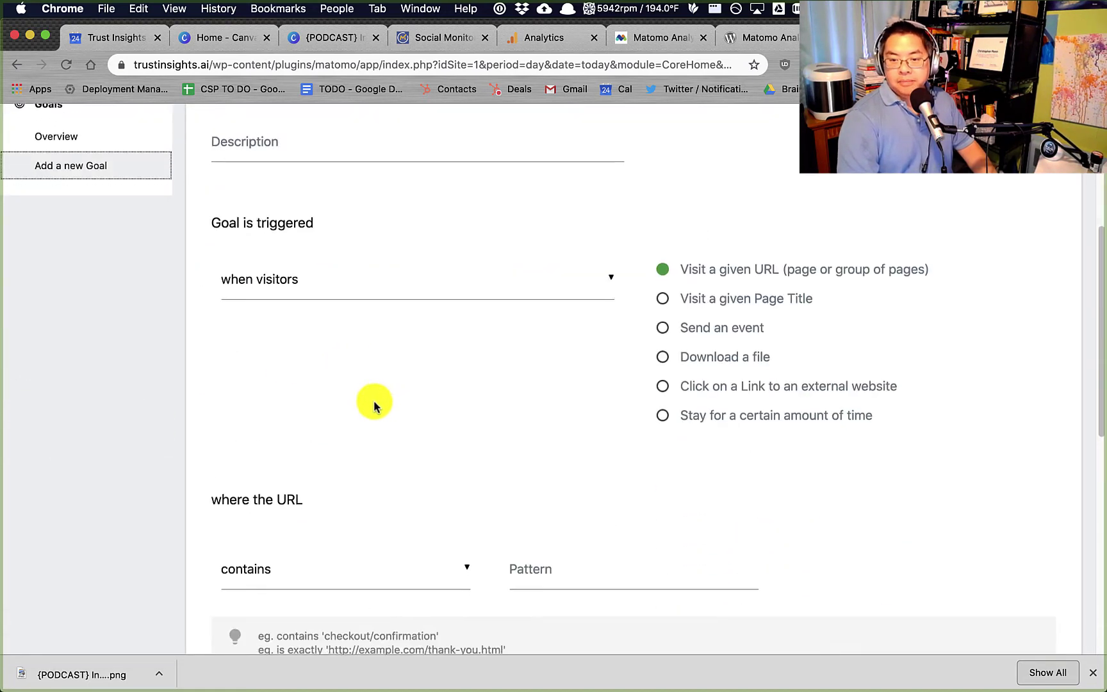
pyautogui.scroll(8, 374, 399)
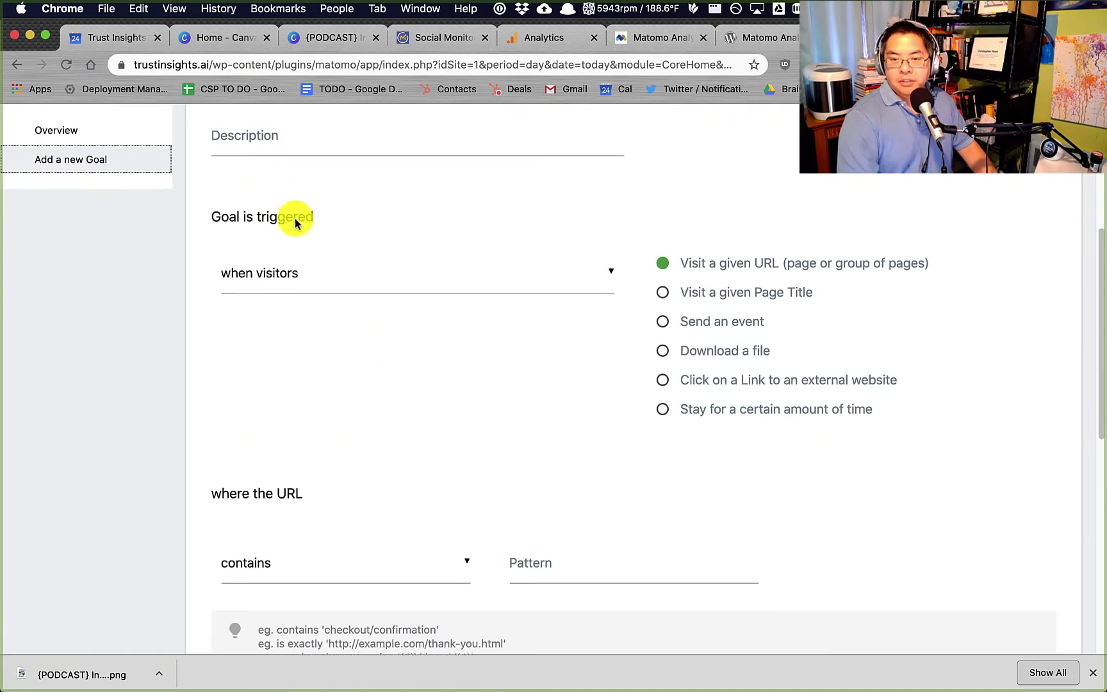
# Enter "Any Thank You Page" as both the goal name and the description.
pyautogui.scroll(5, 302, 364)
pyautogui.click(303, 363)
pyautogui.write('A')
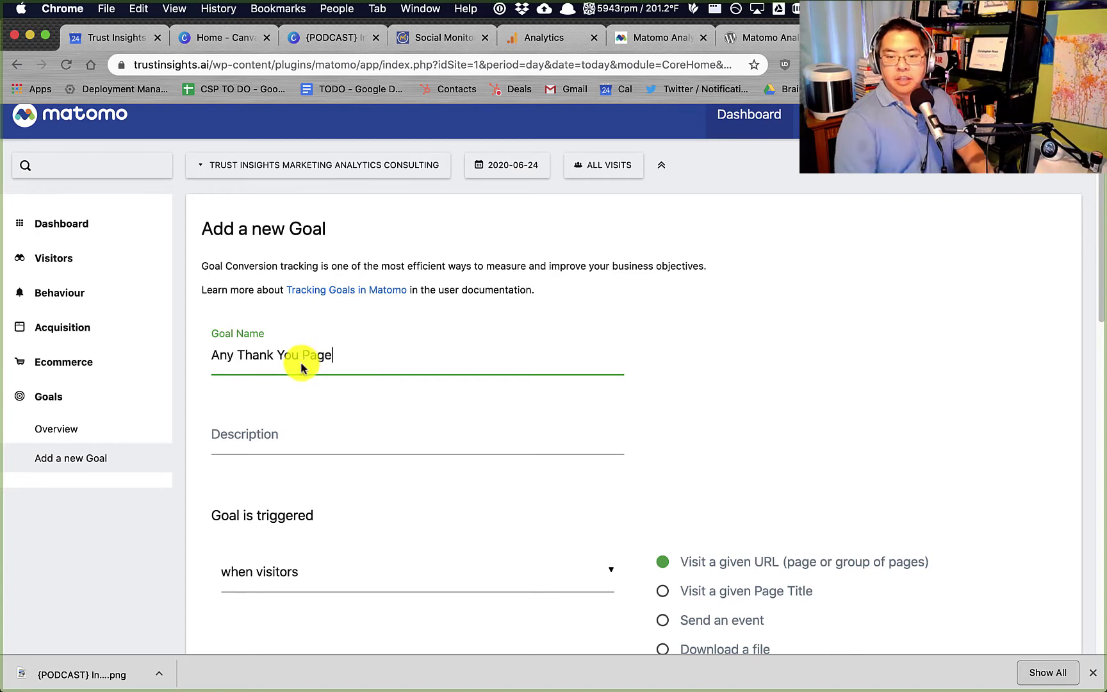
pyautogui.write('ny Thank You Page')
pyautogui.press('super+a')
pyautogui.press('super+c')
pyautogui.click(338, 433)
pyautogui.press('super+v')
# Set the goal to trigger when the visited URL contains the pattern "thank-you".
pyautogui.scroll(-2, 729, 416)
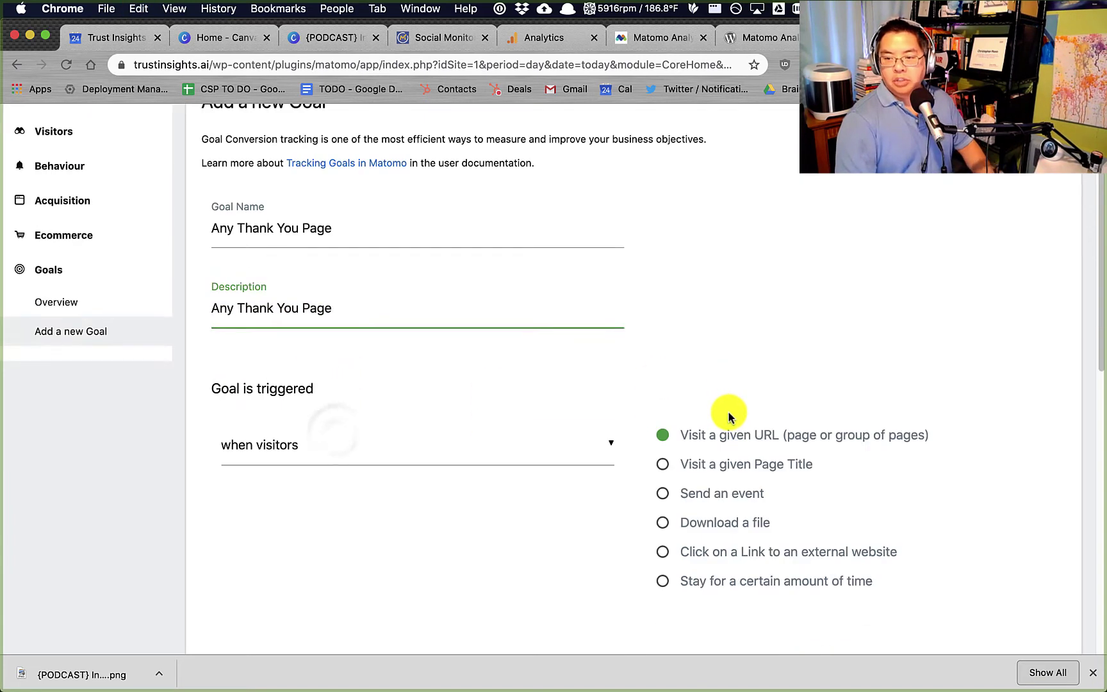
pyautogui.scroll(-3, 729, 417)
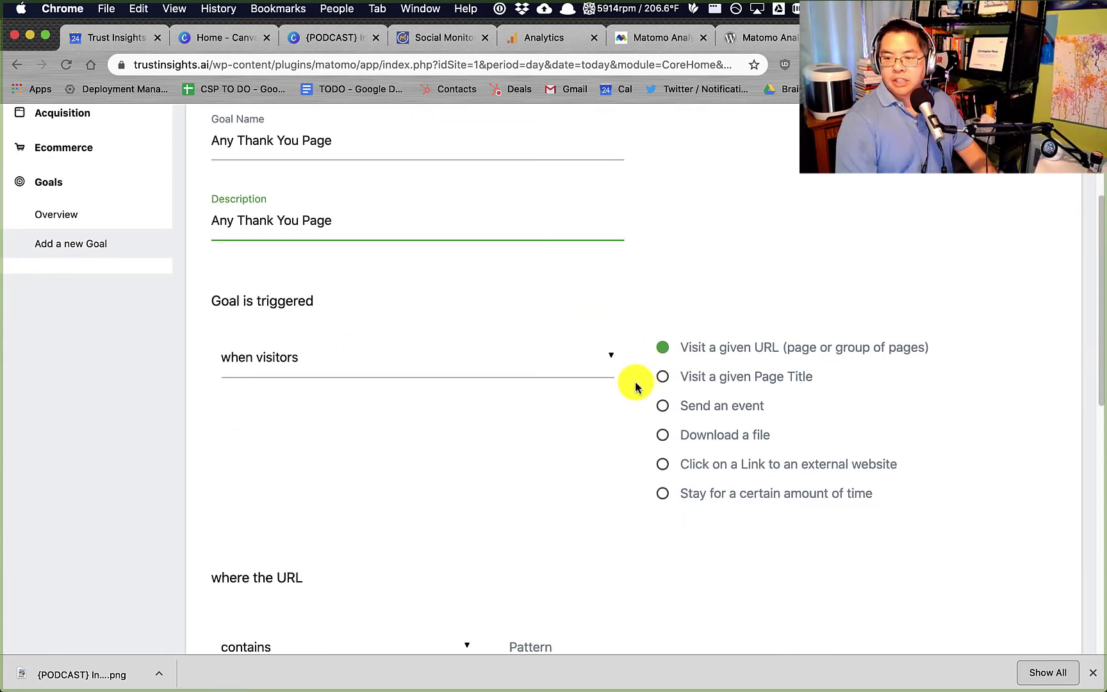
pyautogui.scroll(-5, 646, 373)
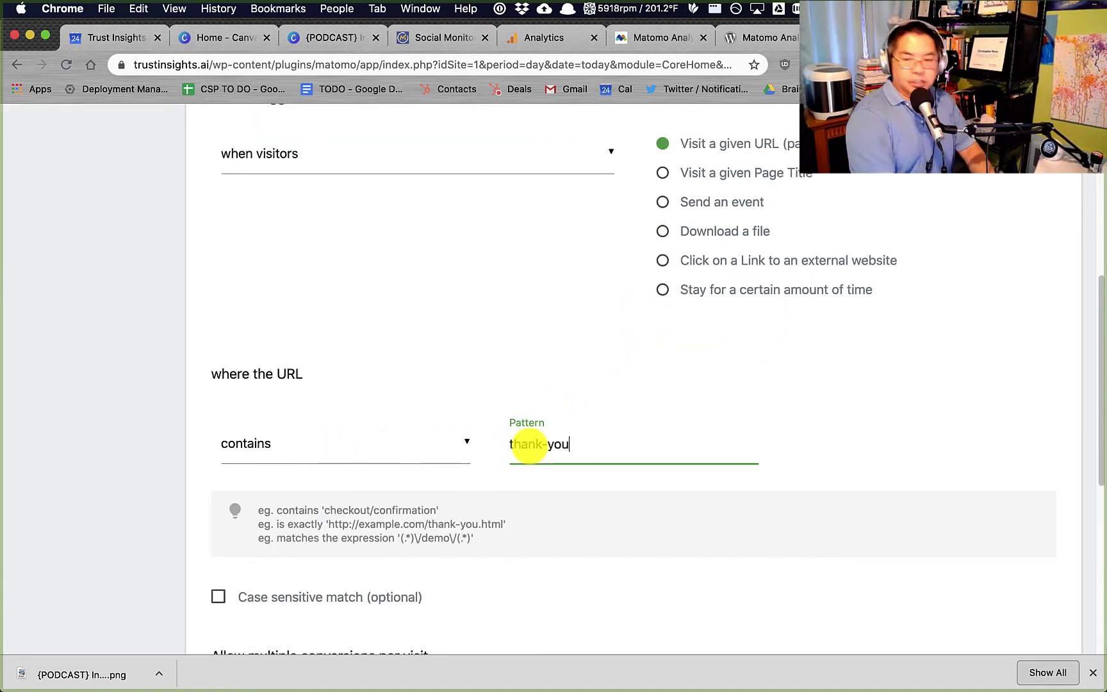
# Allow the goal to be converted more than once per visit and add it with a default revenue of 1.
pyautogui.scroll(-8, 524, 474)
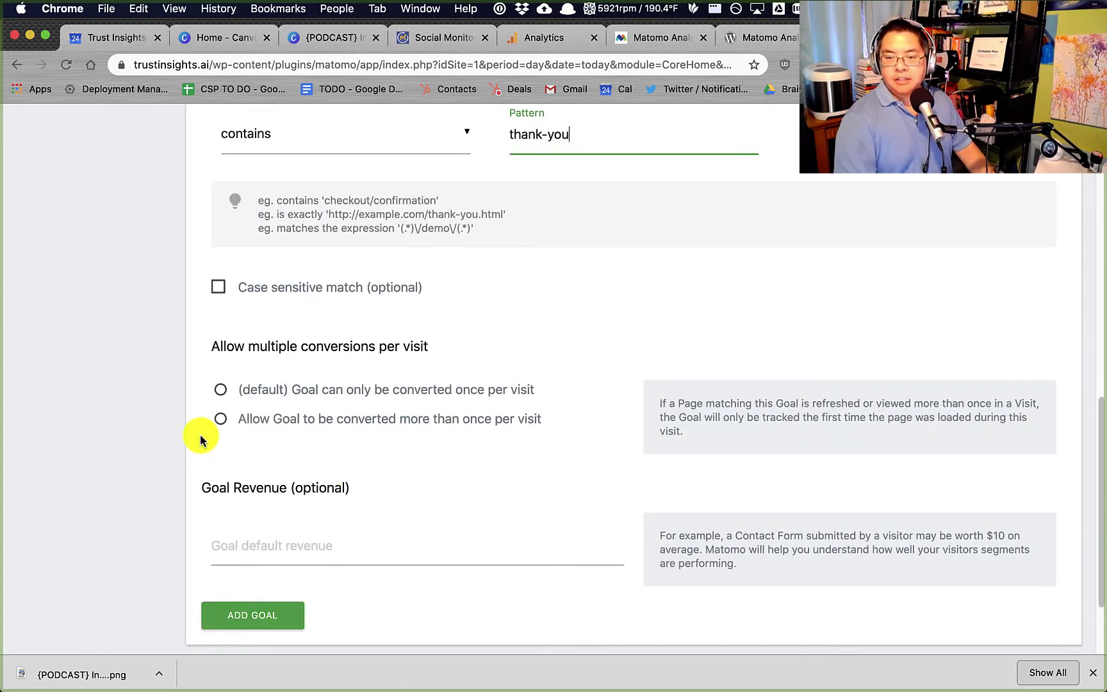
pyautogui.scroll(-2, 178, 478)
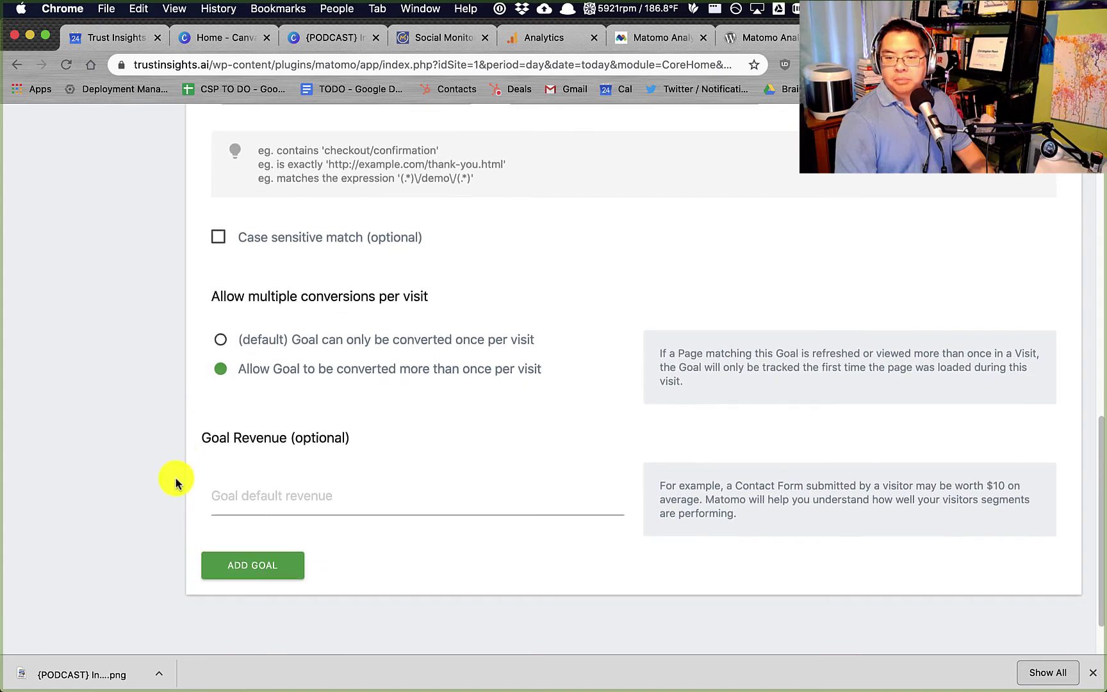
pyautogui.click(258, 498)
pyautogui.write('1')
pyautogui.click(249, 557)
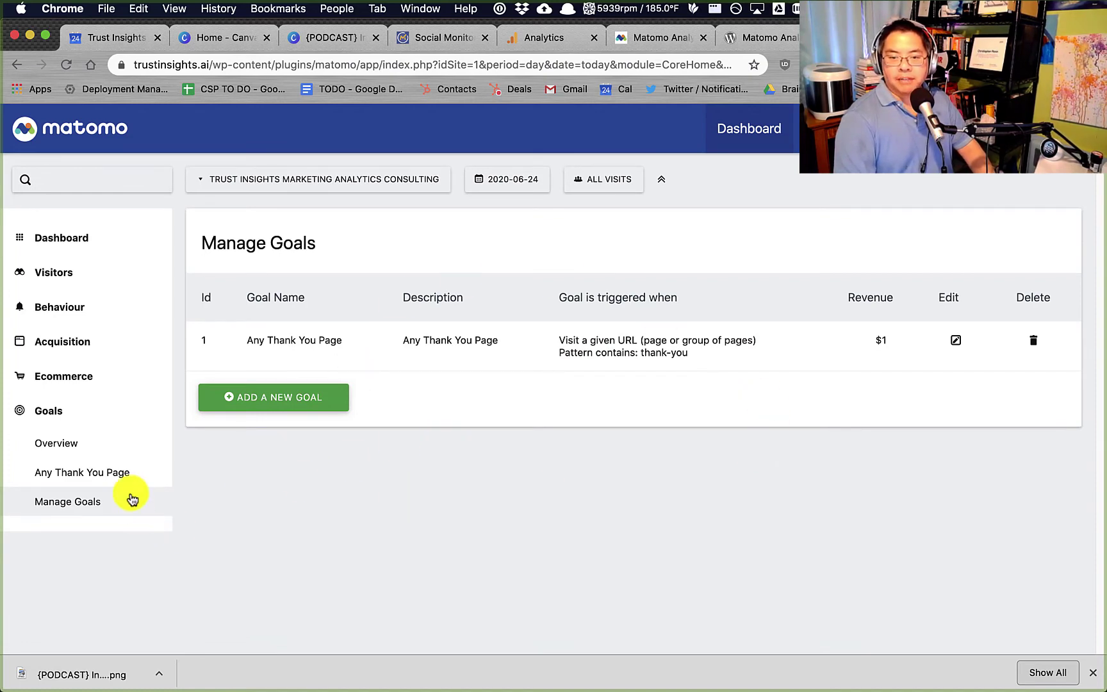
pyautogui.click(67, 374)
pyautogui.click(78, 345)
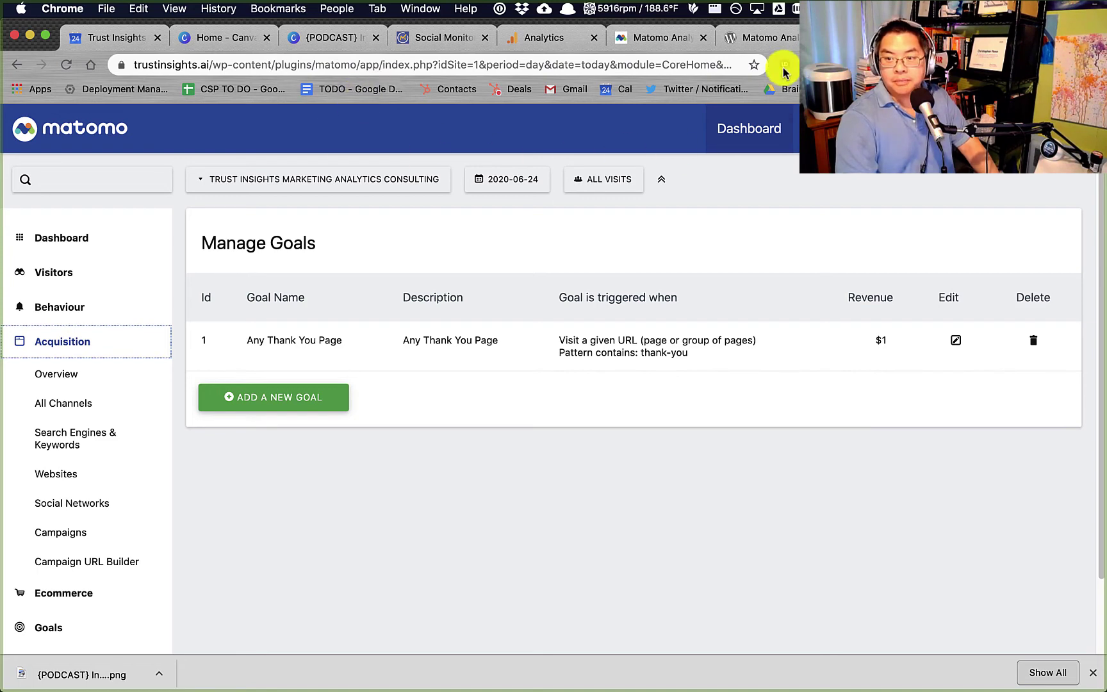
# Load the trustinsights.ai home page and expand the on-page list of detected trackers.
pyautogui.click(211, 65)
pyautogui.write('trustinsights.ai')
pyautogui.press('Return')
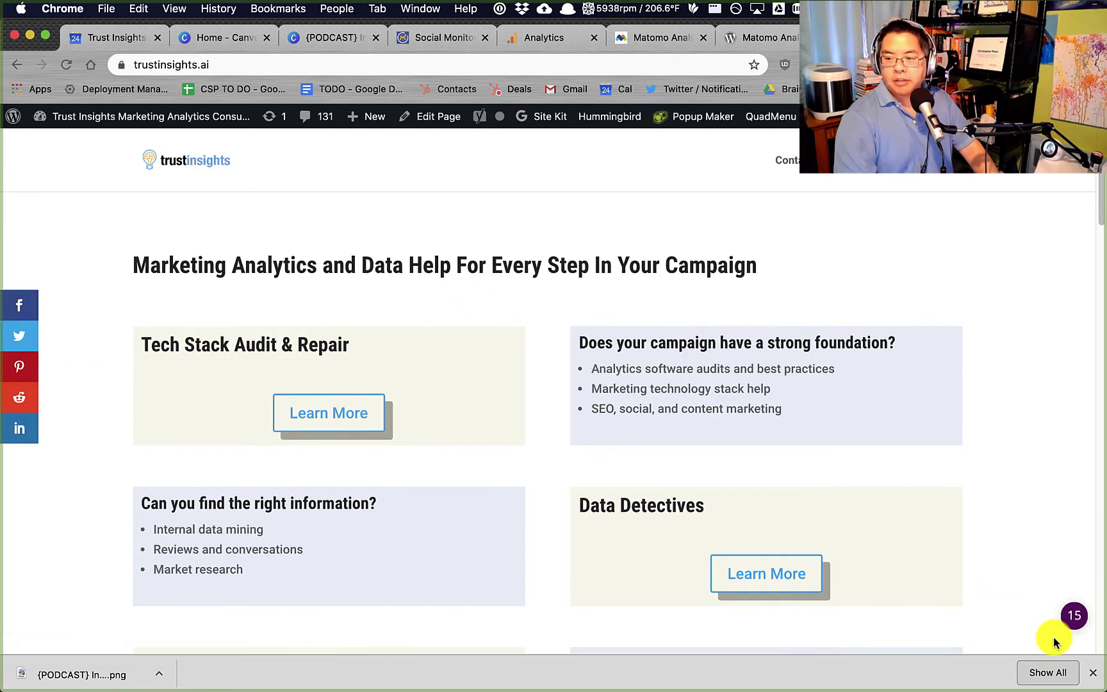
pyautogui.moveTo(1067, 620)
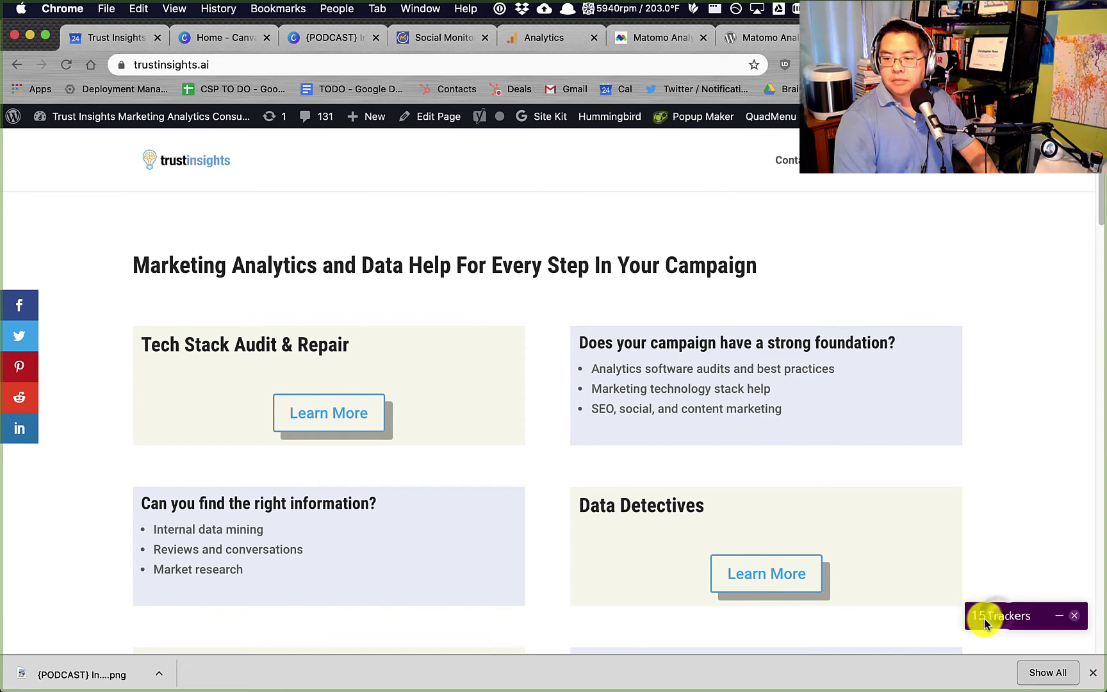
pyautogui.click(985, 621)
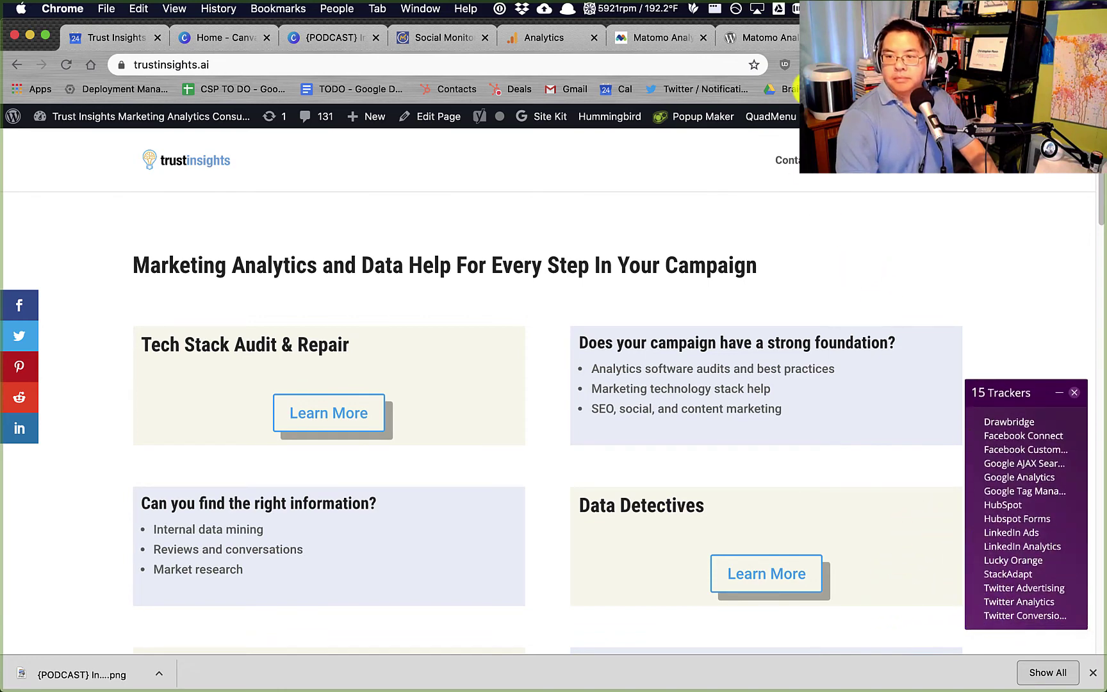
# Examine the site's trackers by category in Ghostery's detailed view to check for Matomo, and close the view.
pyautogui.click(834, 64)
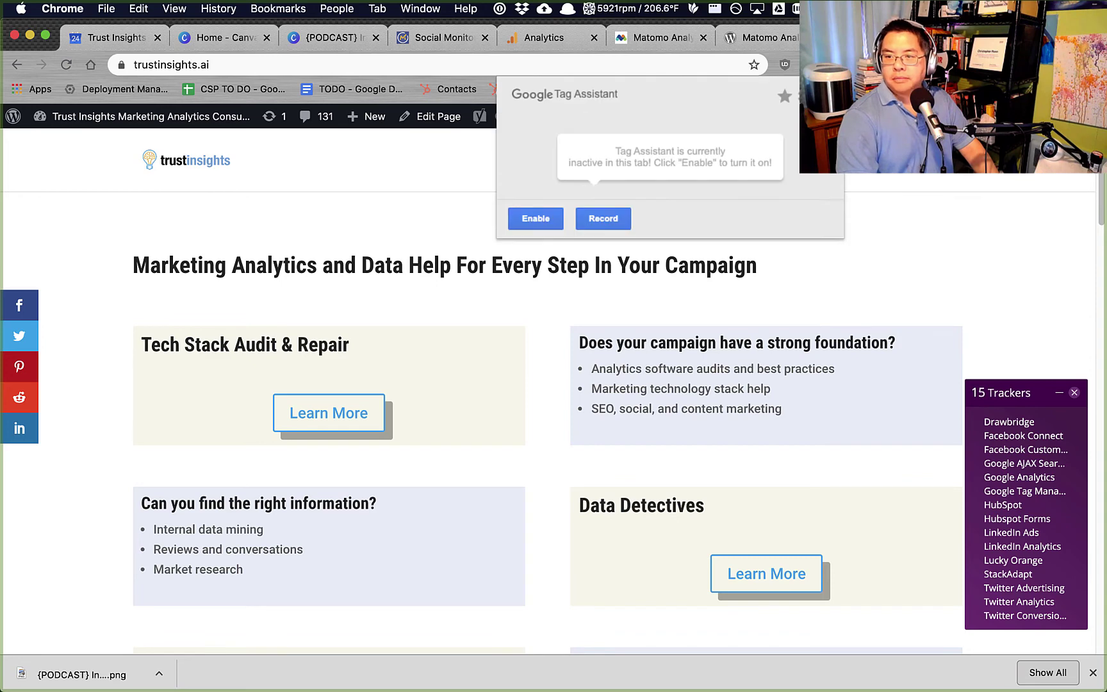
pyautogui.click(858, 65)
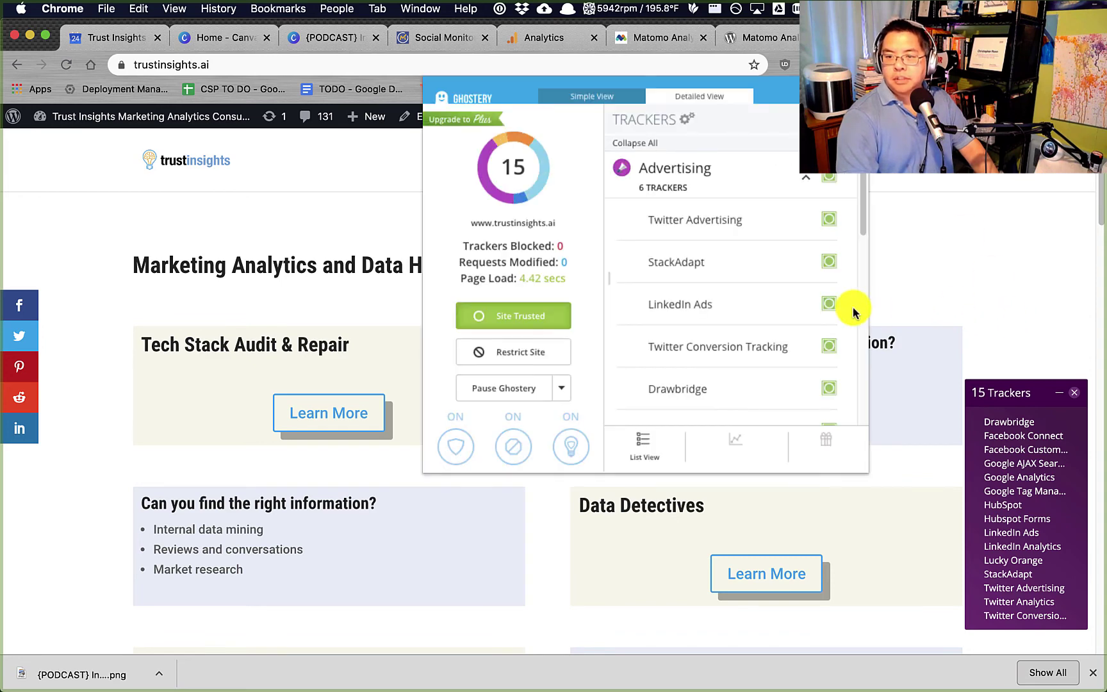
pyautogui.scroll(-5, 799, 339)
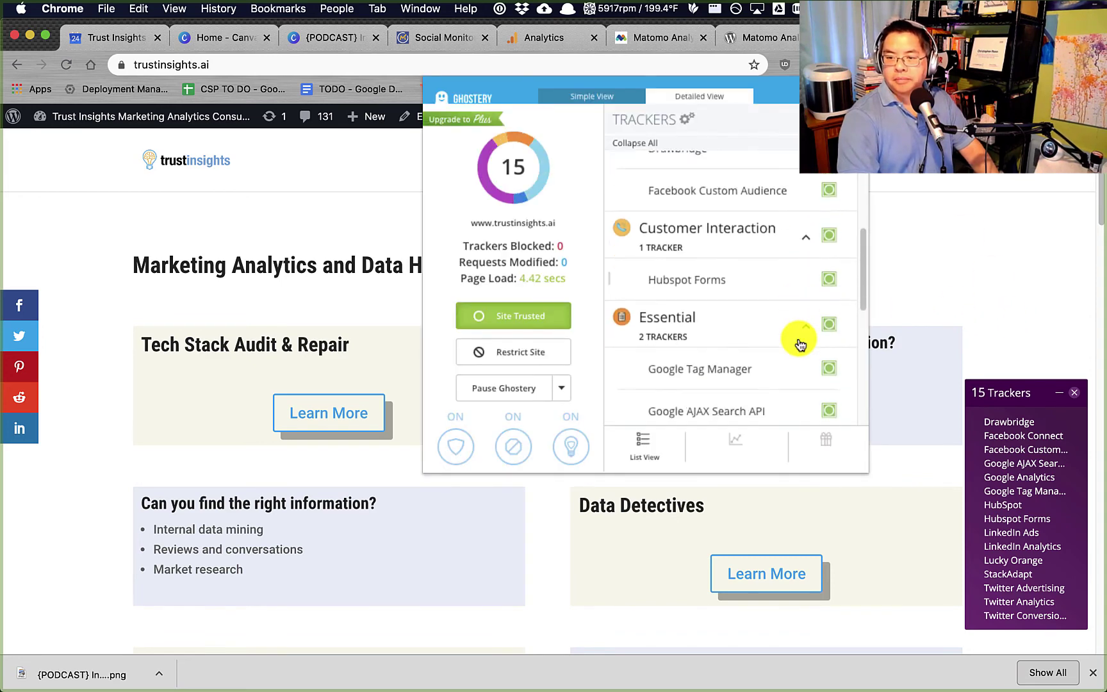
pyautogui.scroll(-5, 799, 339)
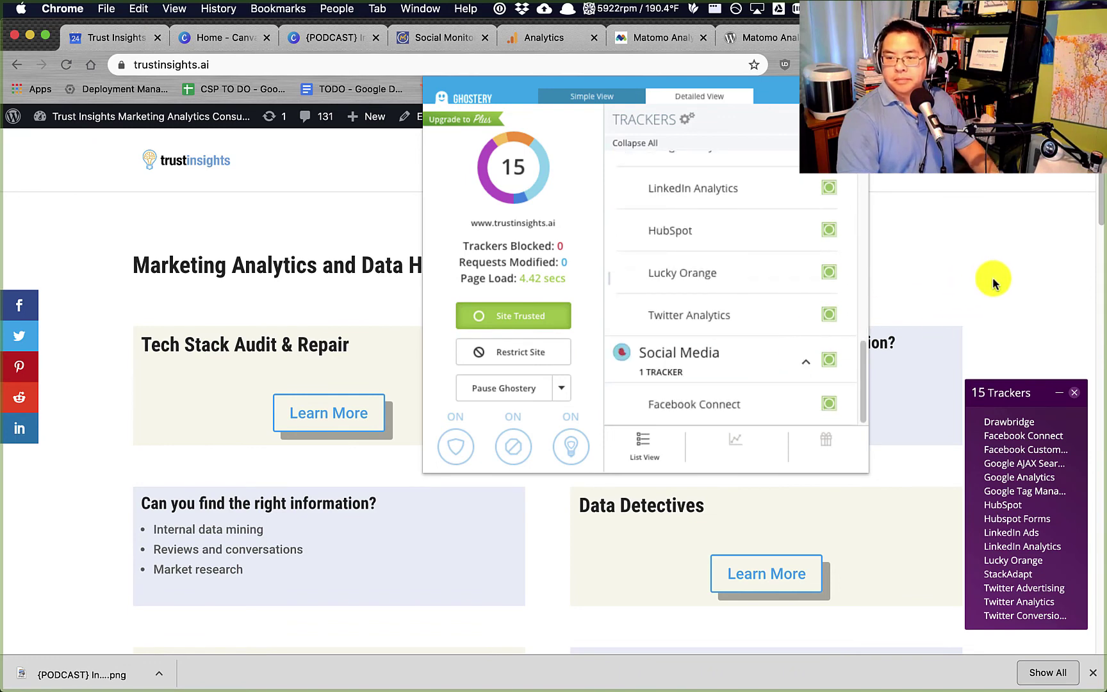
pyautogui.click(993, 282)
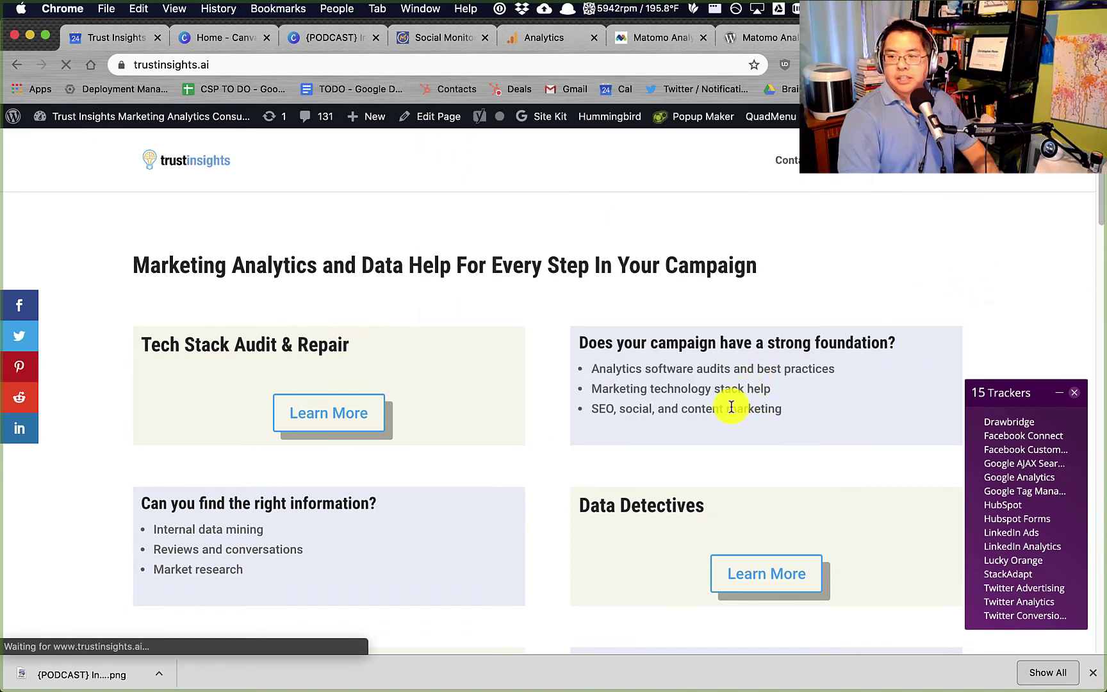